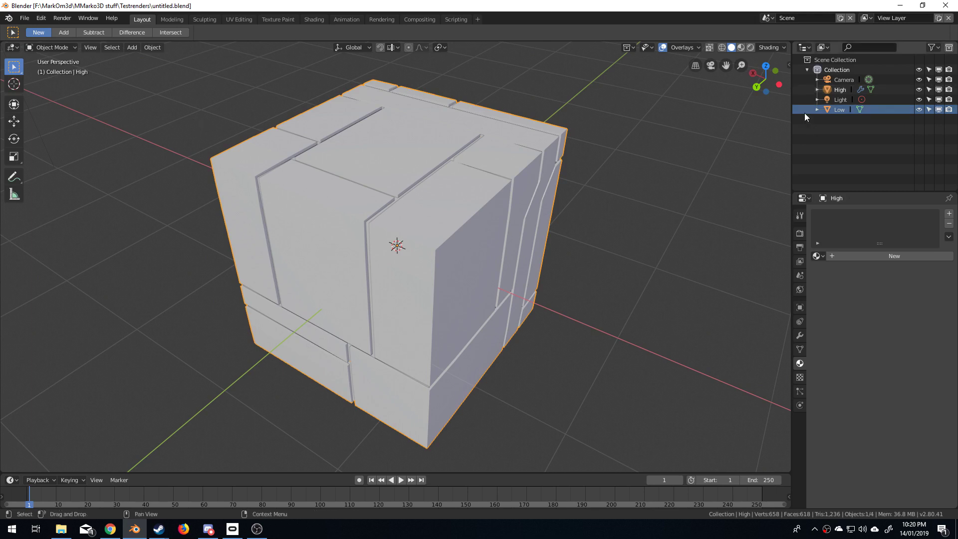
Inspect the High cube's mesh data and Solidify modifier, then view the Low cube alone
{"action": "left_click", "coordinate": [834, 92]}
{"action": "key", "text": "Tab"}
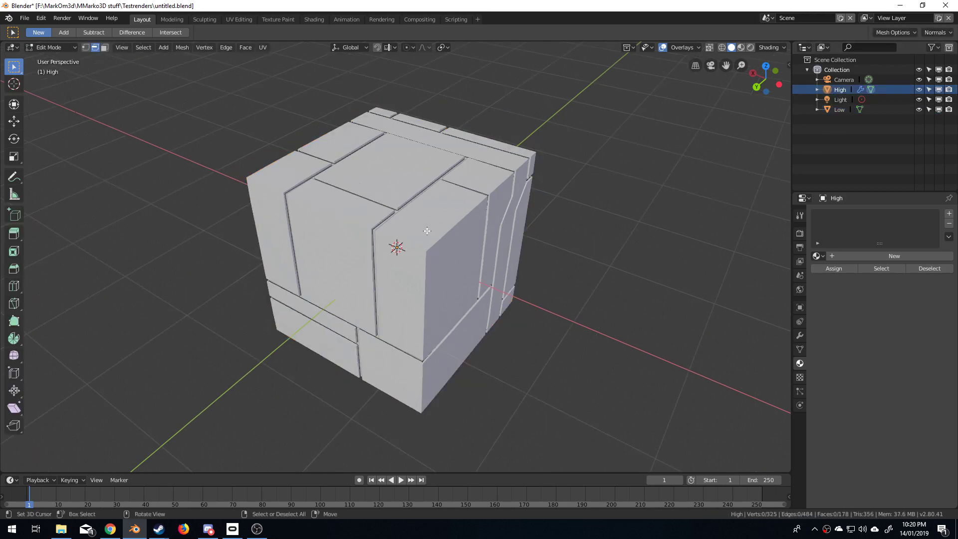
{"action": "left_click", "coordinate": [802, 349]}
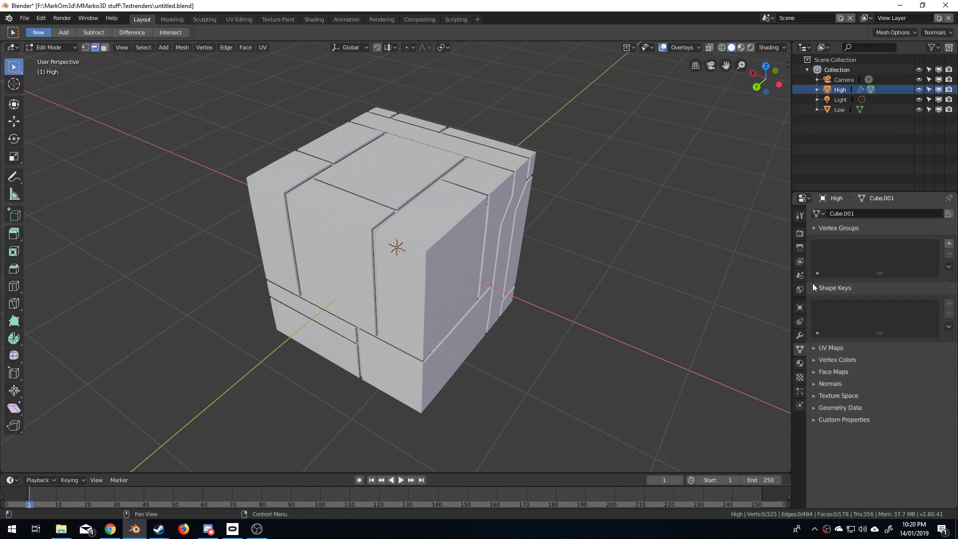
{"action": "left_click", "coordinate": [800, 336]}
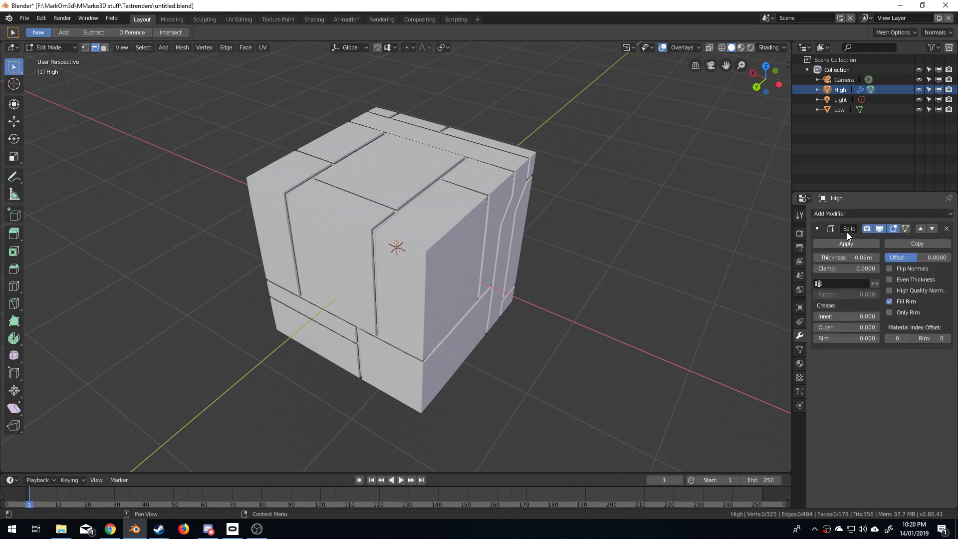
{"action": "key", "text": "Tab"}
{"action": "middle_click_drag", "start_coordinate": [400, 299], "coordinate": [521, 216]}
{"action": "middle_click_drag", "start_coordinate": [348, 291], "coordinate": [574, 220]}
{"action": "left_click", "coordinate": [526, 223]}
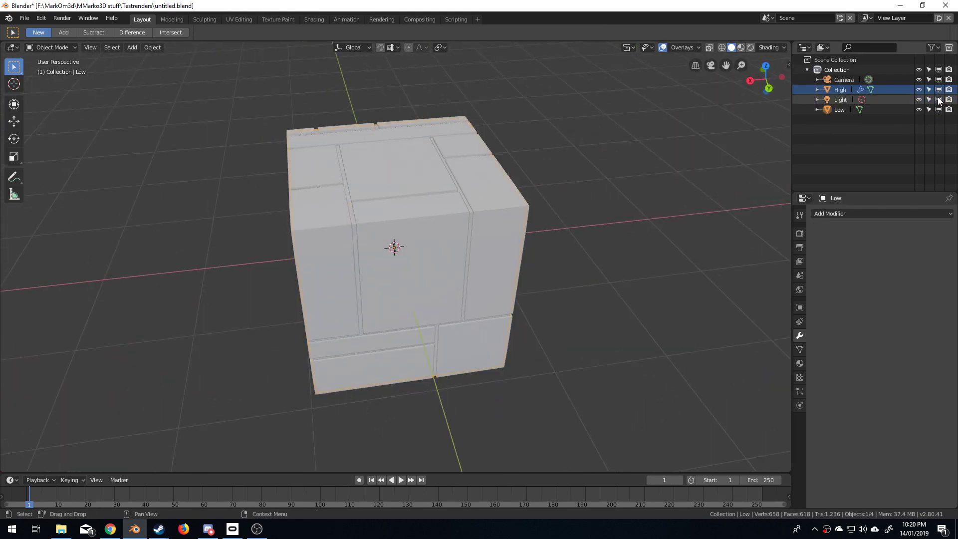
{"action": "left_click", "coordinate": [919, 89]}
{"action": "middle_click_drag", "start_coordinate": [574, 159], "coordinate": [458, 173]}
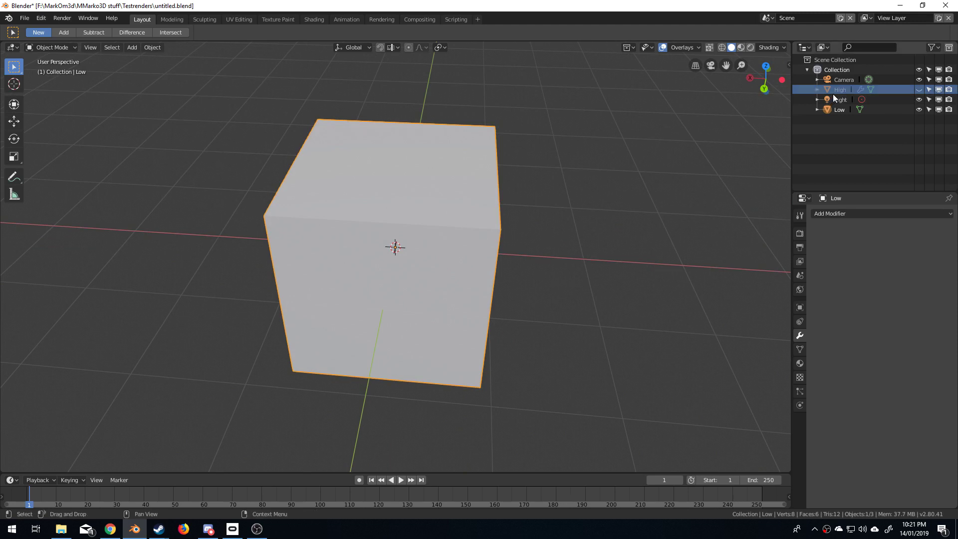
{"action": "left_click", "coordinate": [919, 89]}
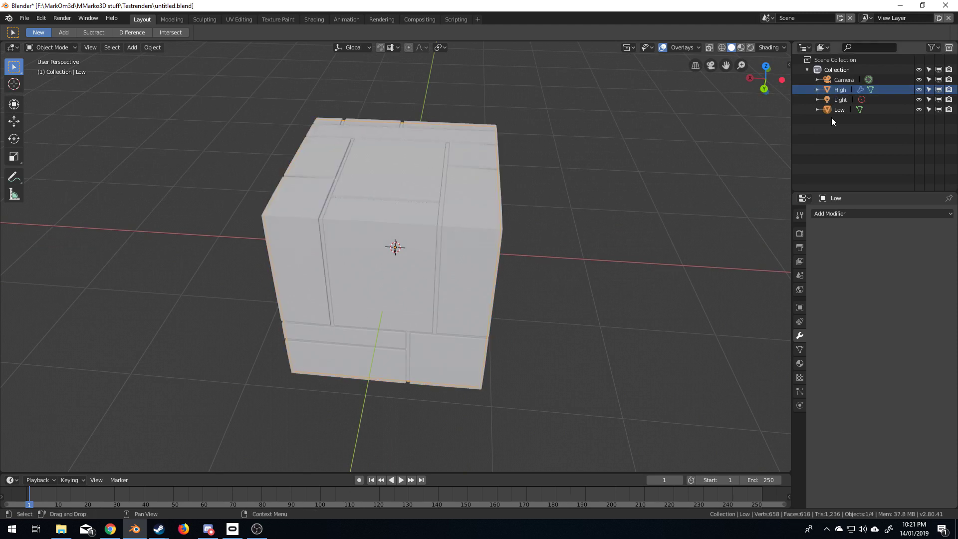
Unwrap the High cube with Smart UV Project in Edit Mode
{"action": "left_click", "coordinate": [840, 90]}
{"action": "middle_click_drag", "start_coordinate": [747, 131], "coordinate": [446, 243]}
{"action": "key", "text": "Tab"}
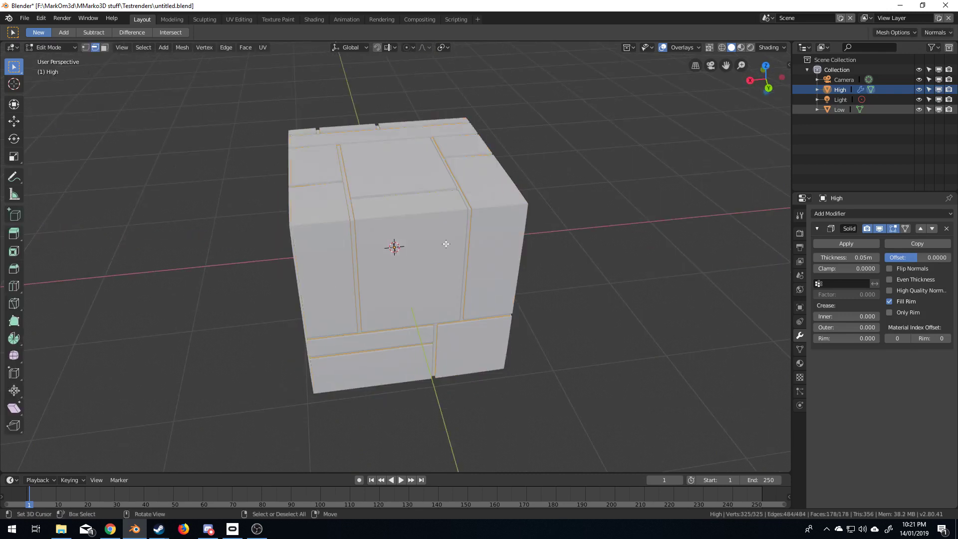
{"action": "key", "text": "u"}
{"action": "left_click", "coordinate": [446, 243]}
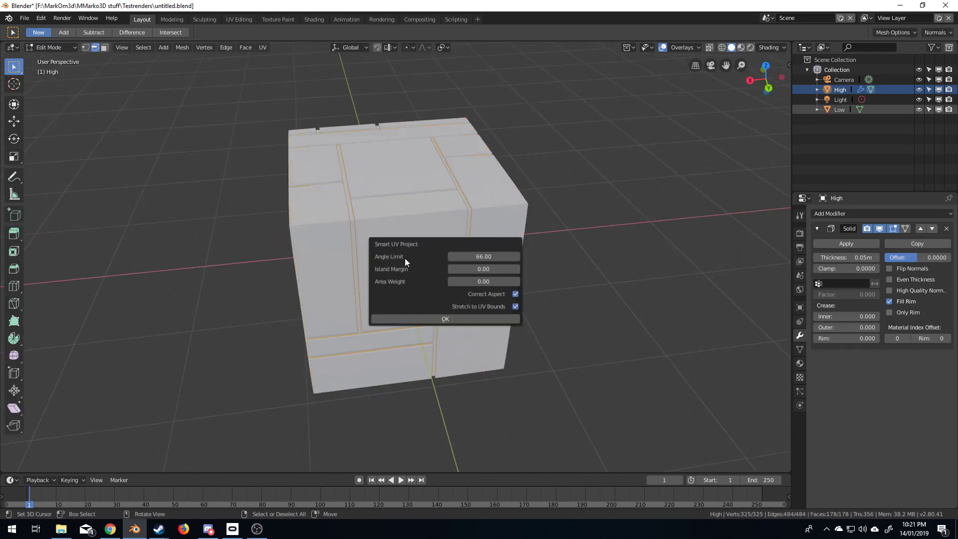
{"action": "left_click", "coordinate": [439, 319]}
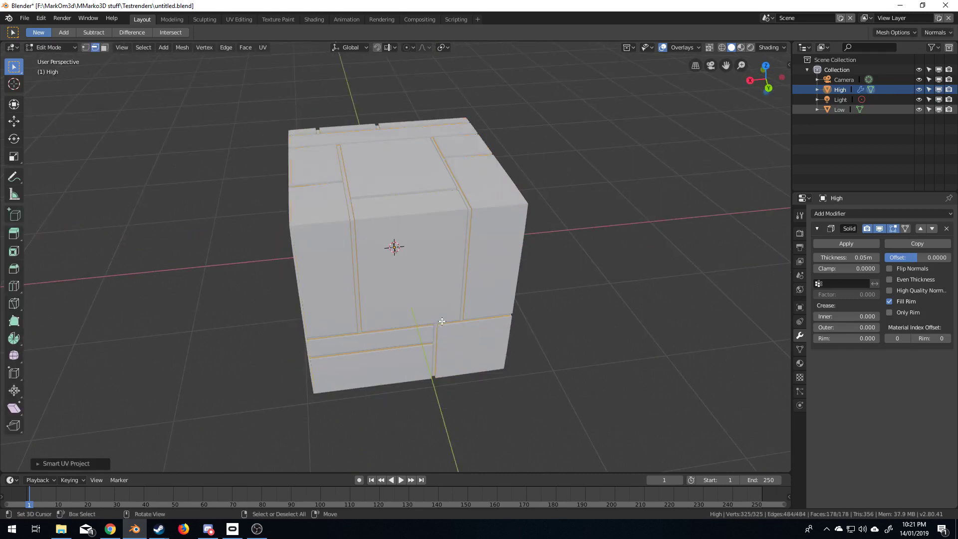
{"action": "key", "text": "Tab"}
Unwrap the Low cube with Smart UV Project at the 66° angle limit
{"action": "left_click", "coordinate": [838, 110]}
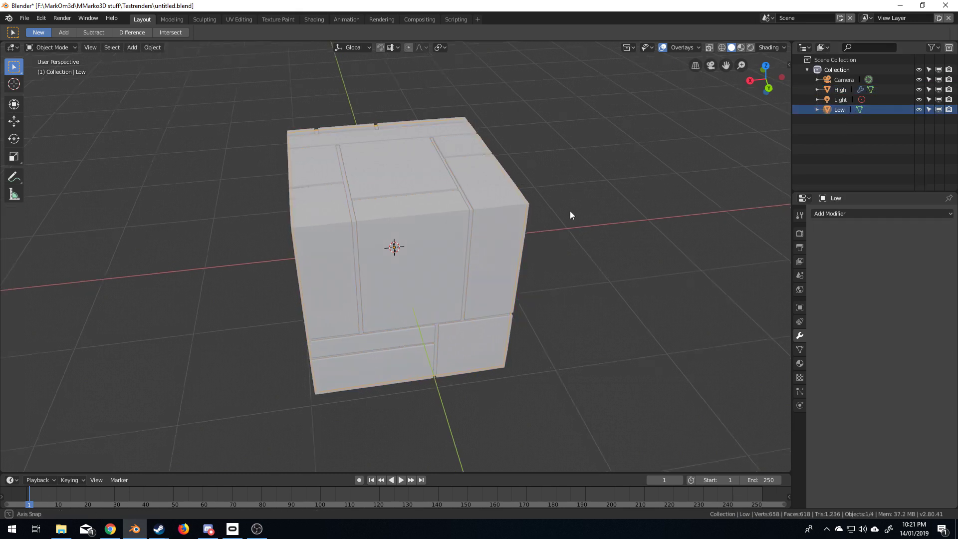
{"action": "middle_click_drag", "start_coordinate": [574, 214], "coordinate": [487, 248]}
{"action": "key", "text": "Tab"}
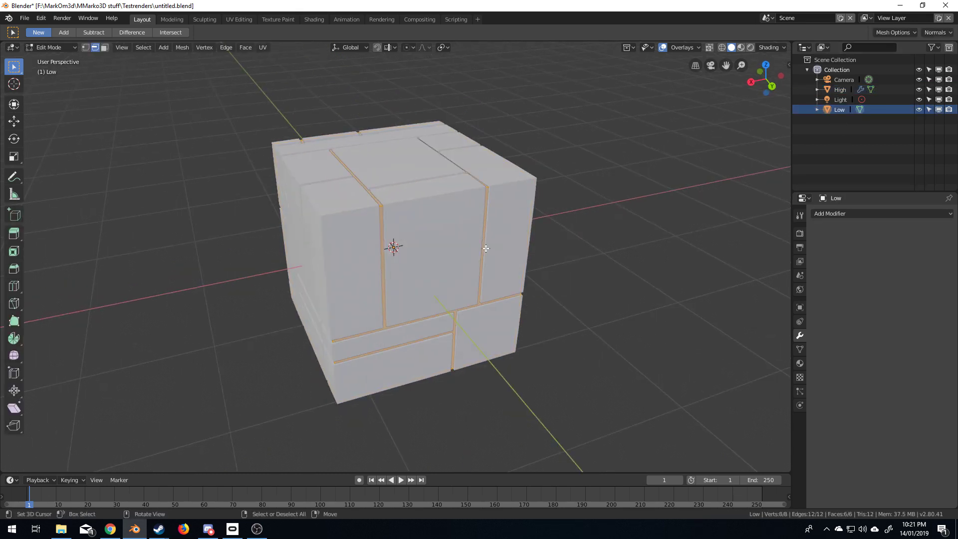
{"action": "key", "text": "u"}
{"action": "left_click", "coordinate": [486, 248]}
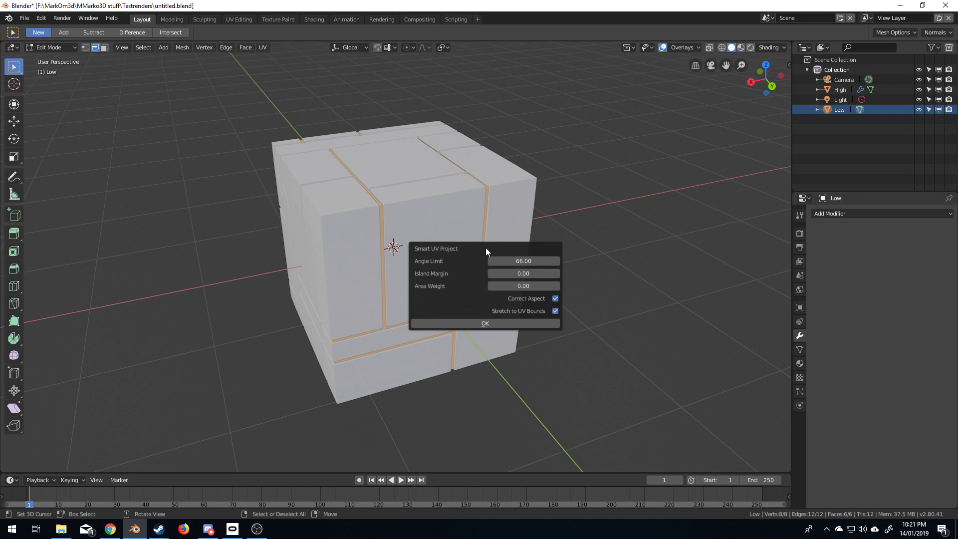
{"action": "left_click", "coordinate": [497, 323]}
{"action": "middle_click_drag", "start_coordinate": [389, 295], "coordinate": [409, 289]}
{"action": "key", "text": "Tab"}
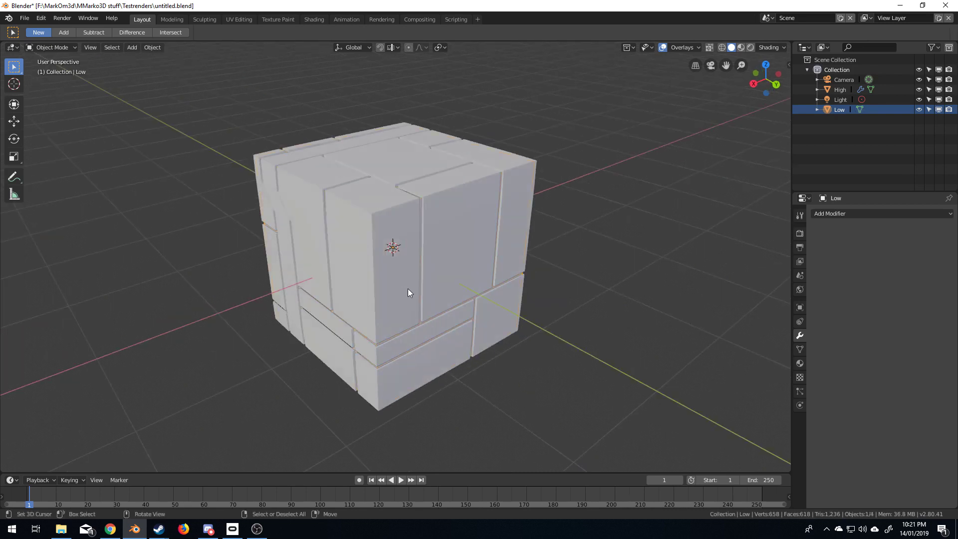
Add a new Principled BSDF material to the High cube and rename it 'High'
{"action": "left_click", "coordinate": [831, 91]}
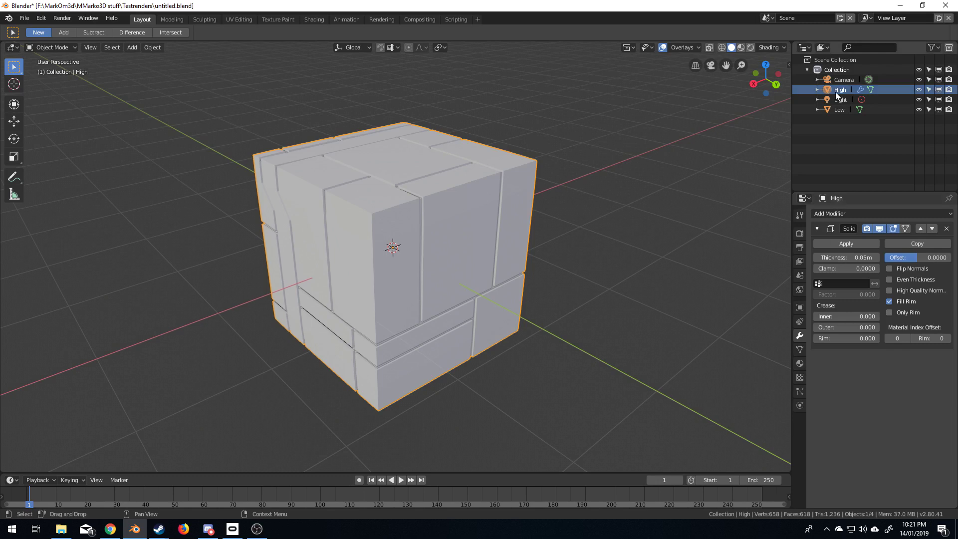
{"action": "left_click", "coordinate": [800, 363]}
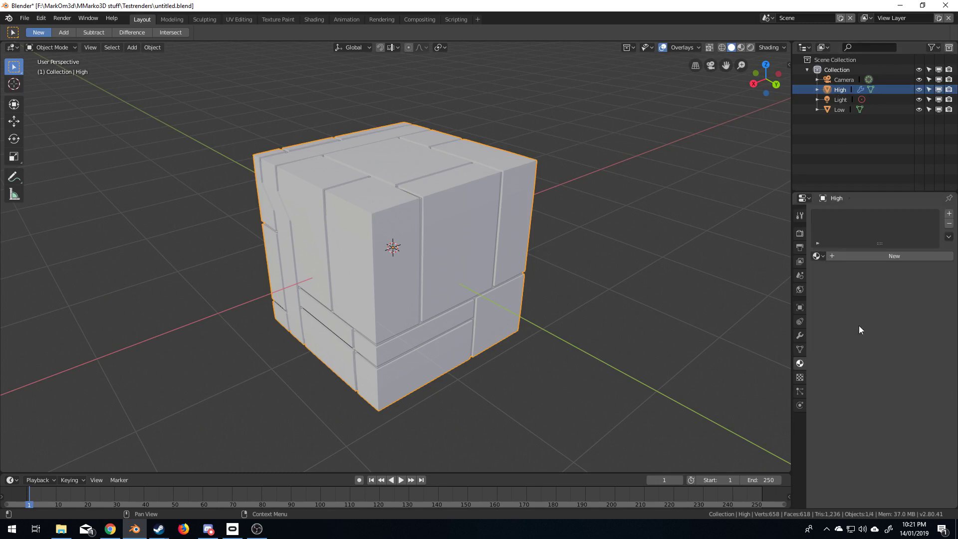
{"action": "left_click", "coordinate": [903, 255]}
{"action": "double_click", "coordinate": [898, 256]}
{"action": "type", "text": "High"}
{"action": "key", "text": "Return"}
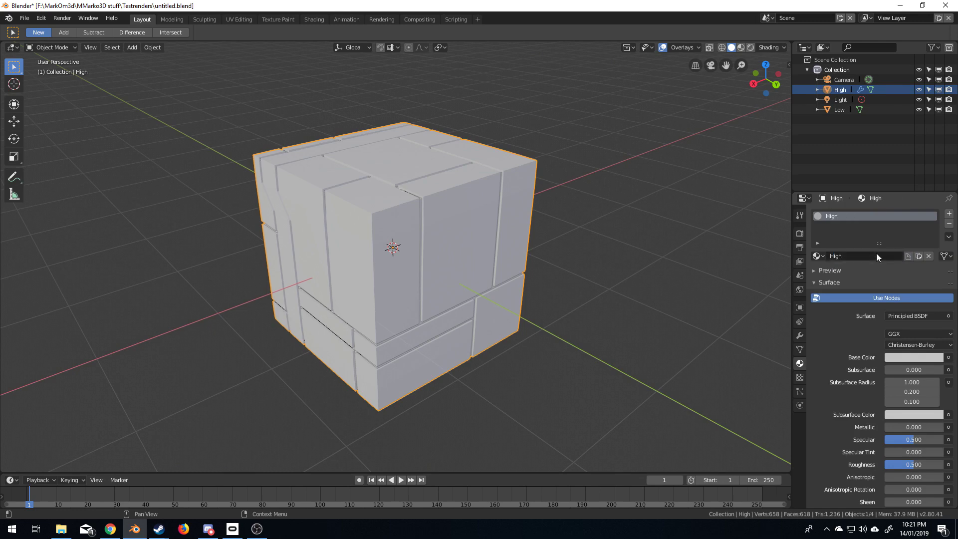
In the Shading workspace, add an Image Texture node left of the High shader
{"action": "left_click", "coordinate": [312, 17]}
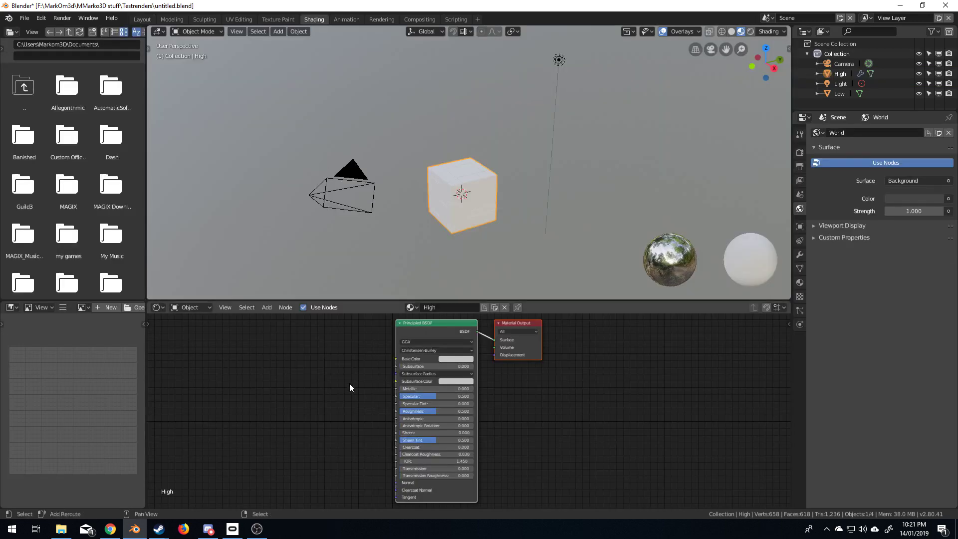
{"action": "middle_click_drag", "start_coordinate": [352, 383], "coordinate": [369, 383]}
{"action": "scroll", "coordinate": [460, 215], "scroll_direction": "up", "scroll_amount": 5}
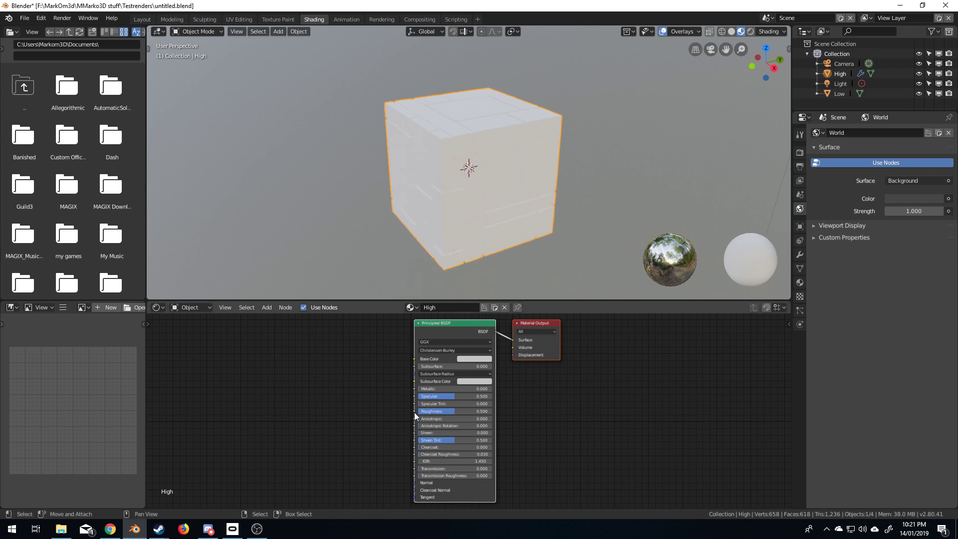
{"action": "key", "text": "shift+a"}
{"action": "left_click", "coordinate": [280, 389]}
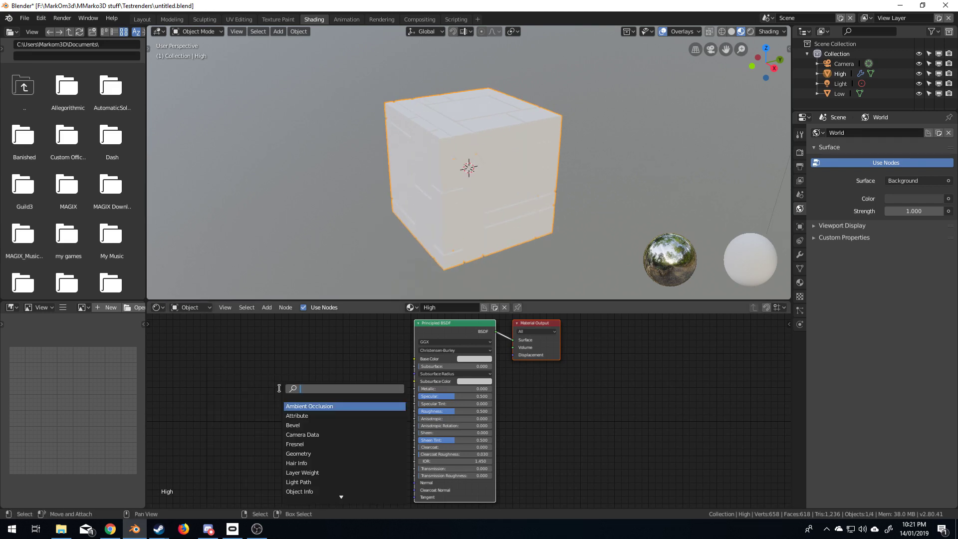
{"action": "type", "text": "image"}
{"action": "key", "text": "Return"}
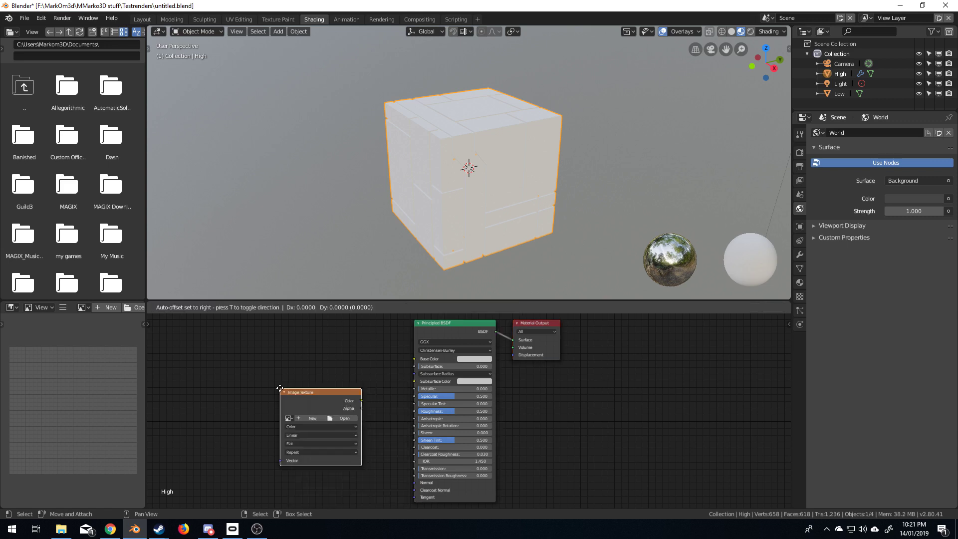
{"action": "left_click", "coordinate": [210, 340]}
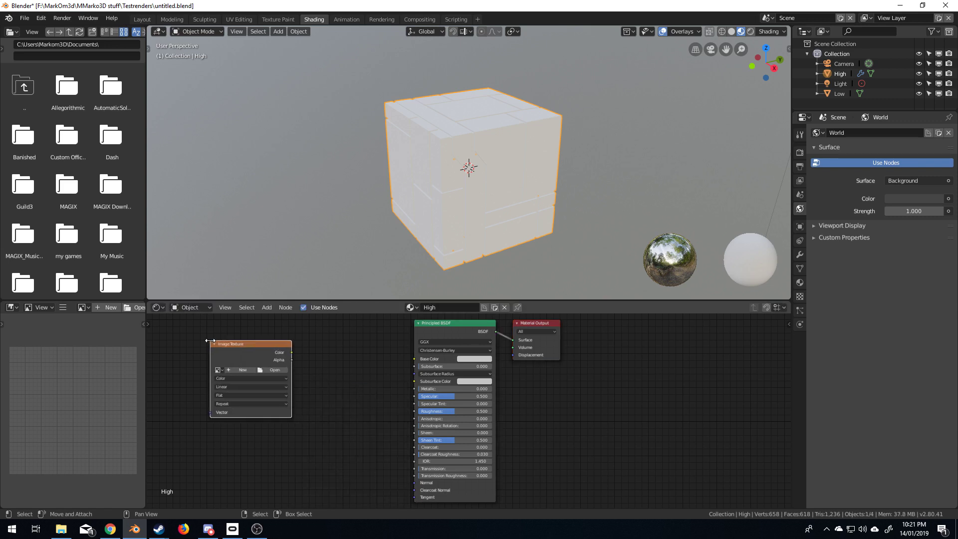
Create a new blank image named 'Baking' at 2048 × 2048 px in that node
{"action": "left_click", "coordinate": [246, 370]}
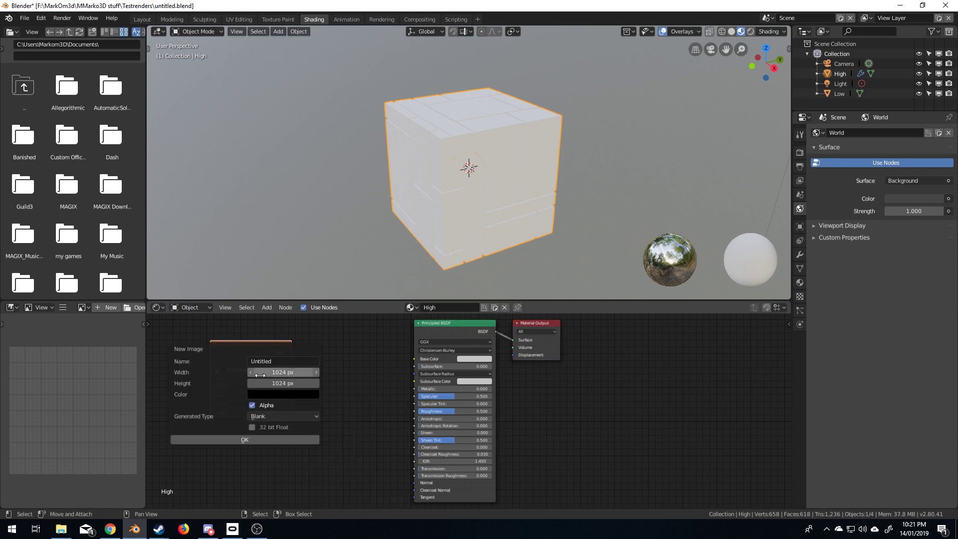
{"action": "left_click", "coordinate": [276, 362]}
{"action": "type", "text": "Baking"}
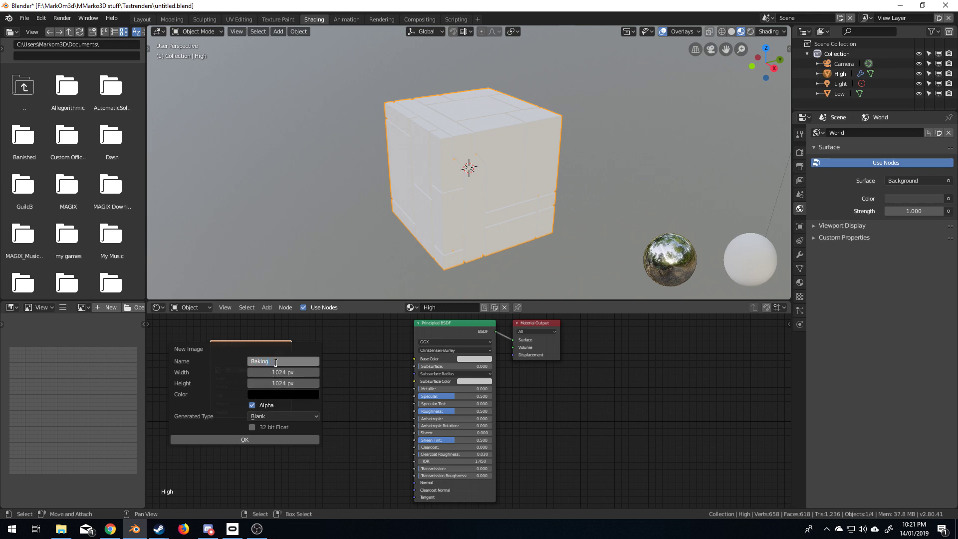
{"action": "key", "text": "Return"}
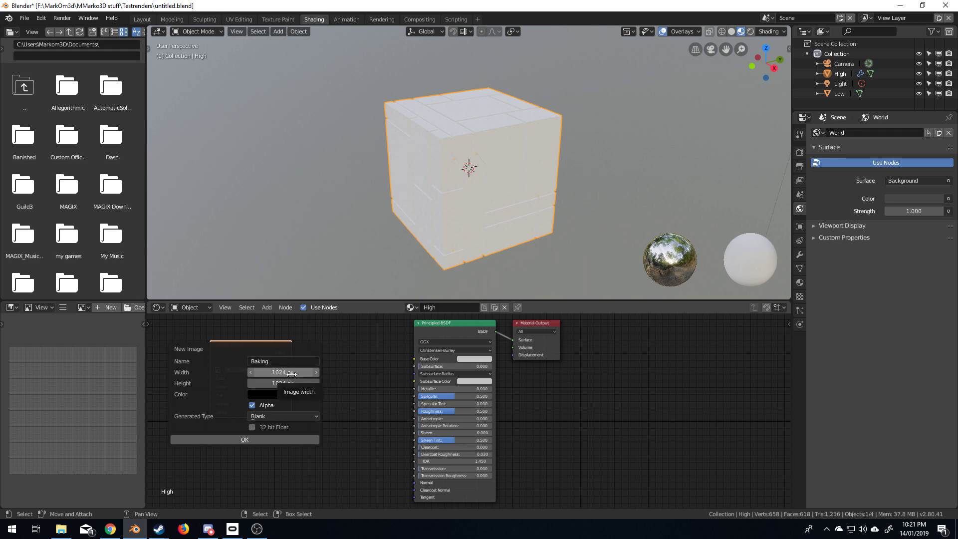
{"action": "left_click", "coordinate": [295, 373]}
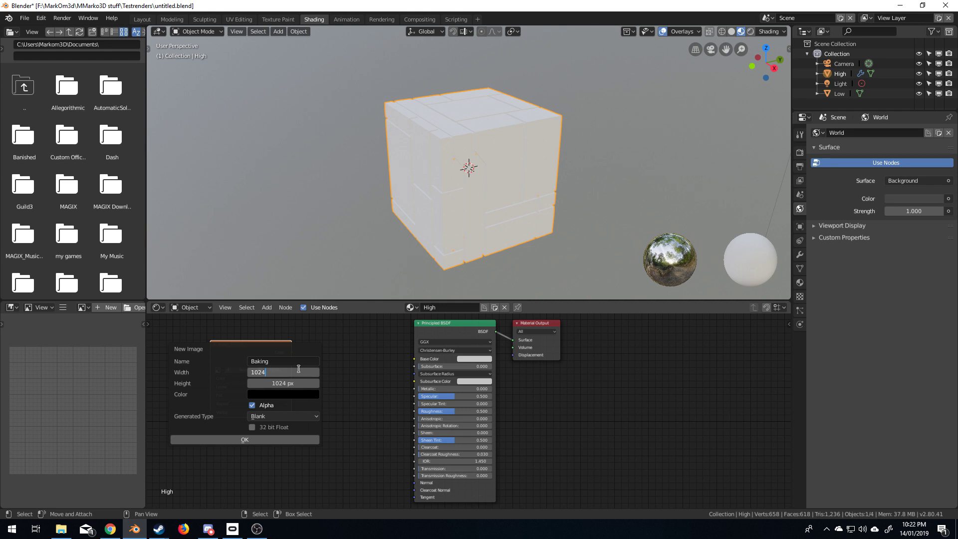
{"action": "type", "text": "*2"}
{"action": "key", "text": "Return"}
{"action": "left_click", "coordinate": [299, 383]}
{"action": "type", "text": "*2"}
{"action": "key", "text": "Return"}
{"action": "left_click", "coordinate": [262, 439]}
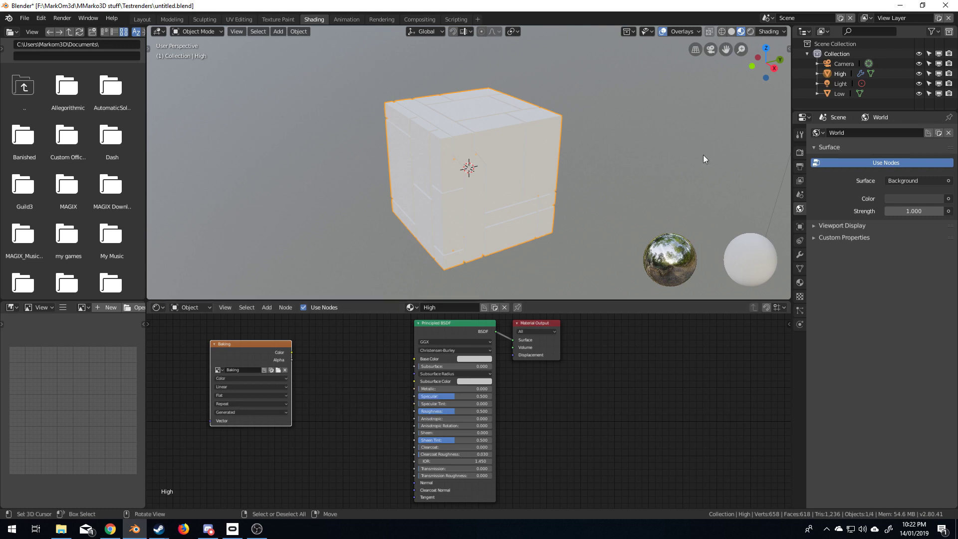
Give the Low cube a new material and add an Image Texture node to it
{"action": "left_click", "coordinate": [835, 96]}
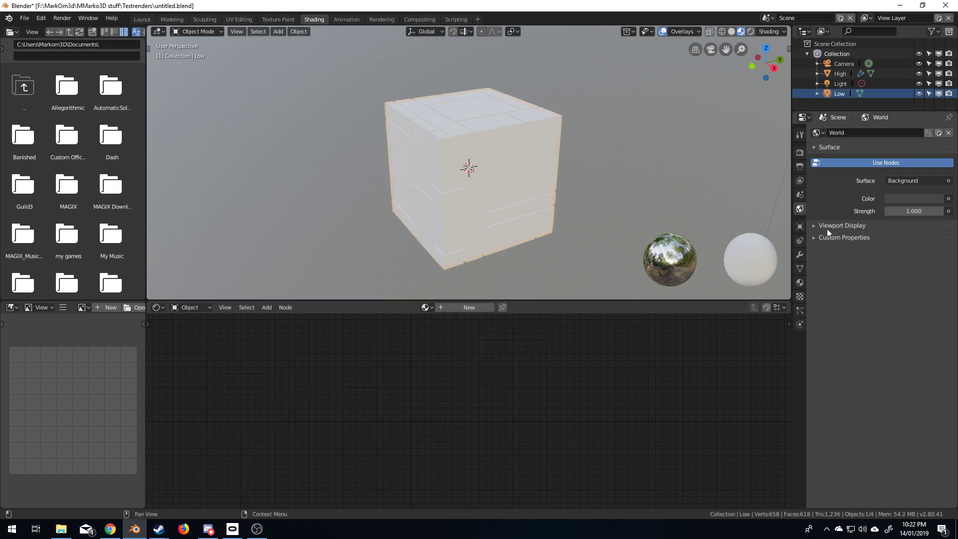
{"action": "left_click", "coordinate": [801, 283]}
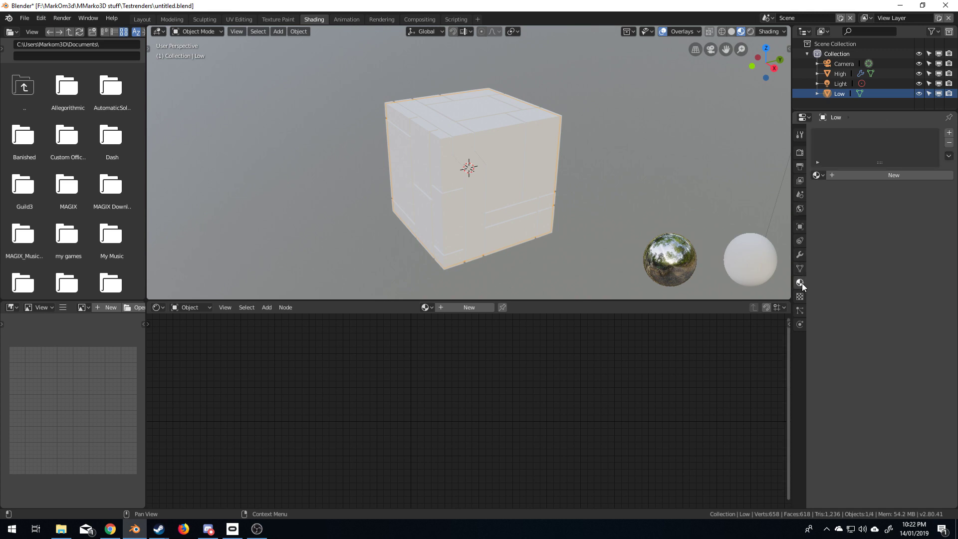
{"action": "left_click", "coordinate": [872, 175]}
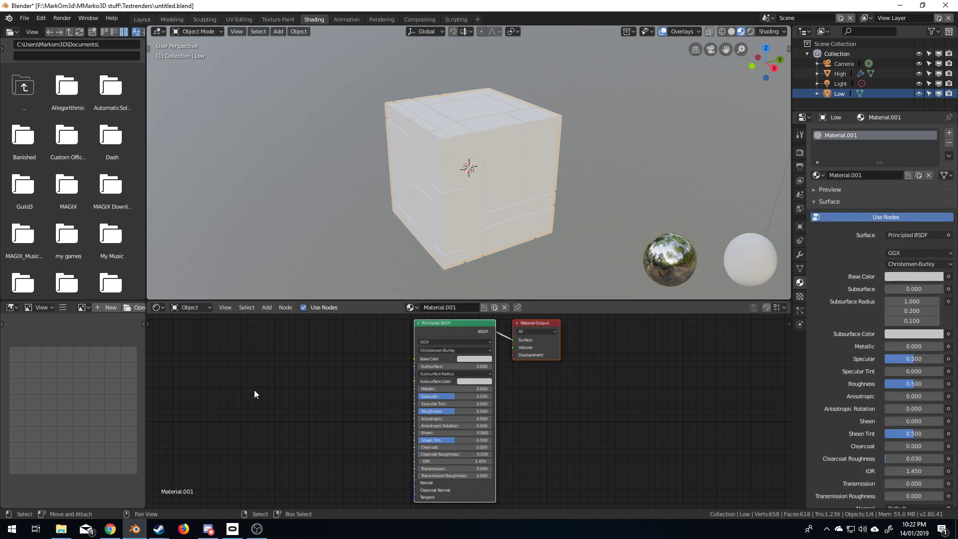
{"action": "key", "text": "shift+a"}
{"action": "left_click", "coordinate": [242, 385]}
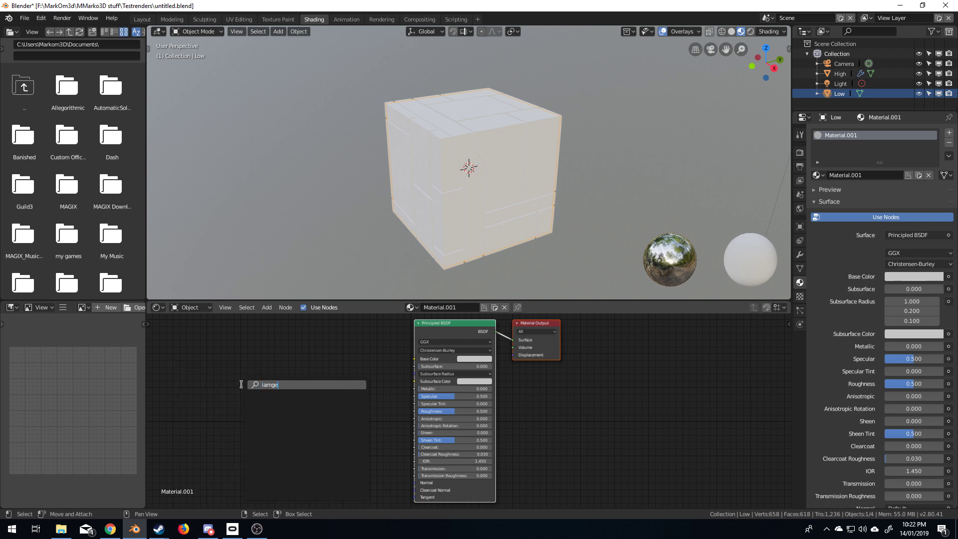
{"action": "type", "text": "image"}
{"action": "key", "text": "Return"}
{"action": "left_click", "coordinate": [247, 358]}
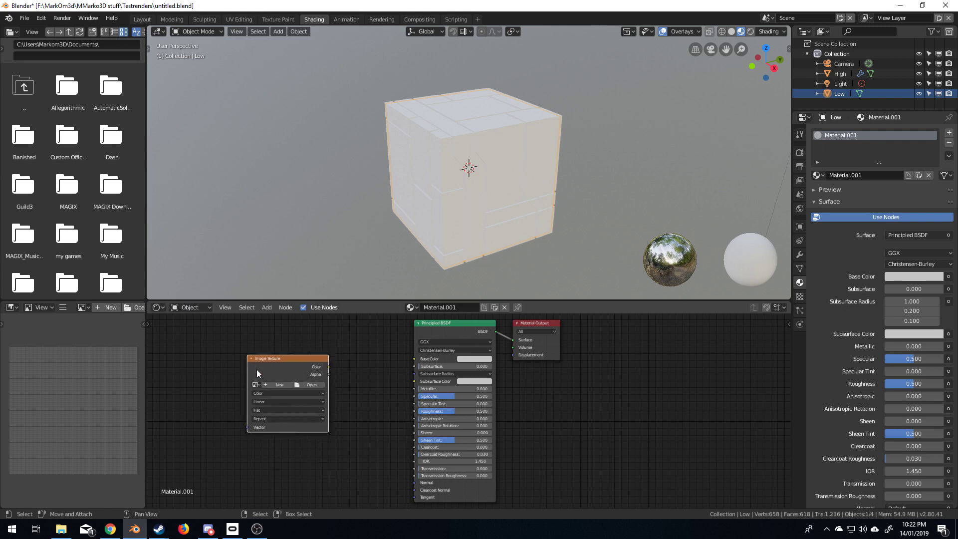
Assign the Baking image to the node, widen the image editor, and show render settings
{"action": "left_click", "coordinate": [258, 385]}
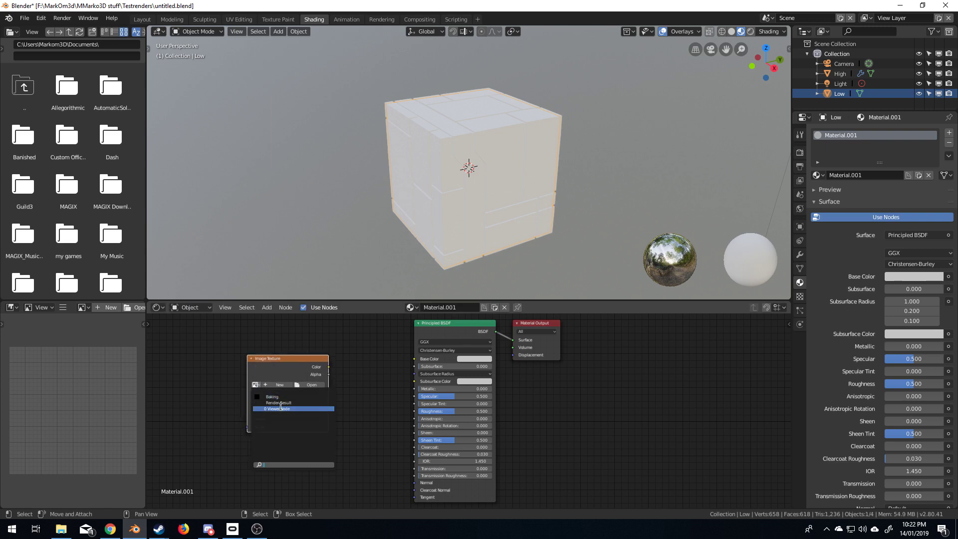
{"action": "left_click", "coordinate": [279, 398]}
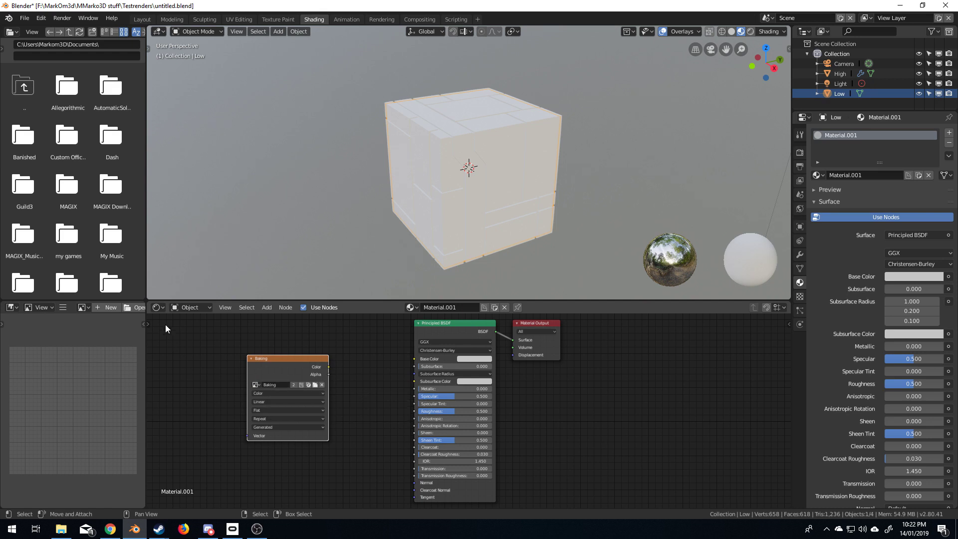
{"action": "left_click_drag", "start_coordinate": [141, 300], "coordinate": [252, 298]}
{"action": "middle_click_drag", "start_coordinate": [543, 199], "coordinate": [578, 202]}
{"action": "scroll", "coordinate": [578, 202], "scroll_direction": "up", "scroll_amount": 2}
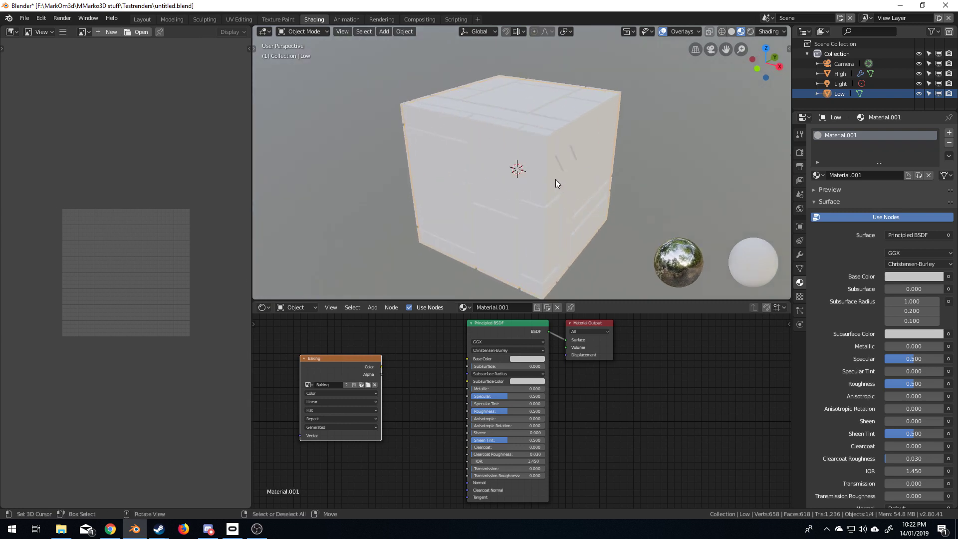
{"action": "left_click", "coordinate": [803, 134]}
{"action": "left_click", "coordinate": [801, 151]}
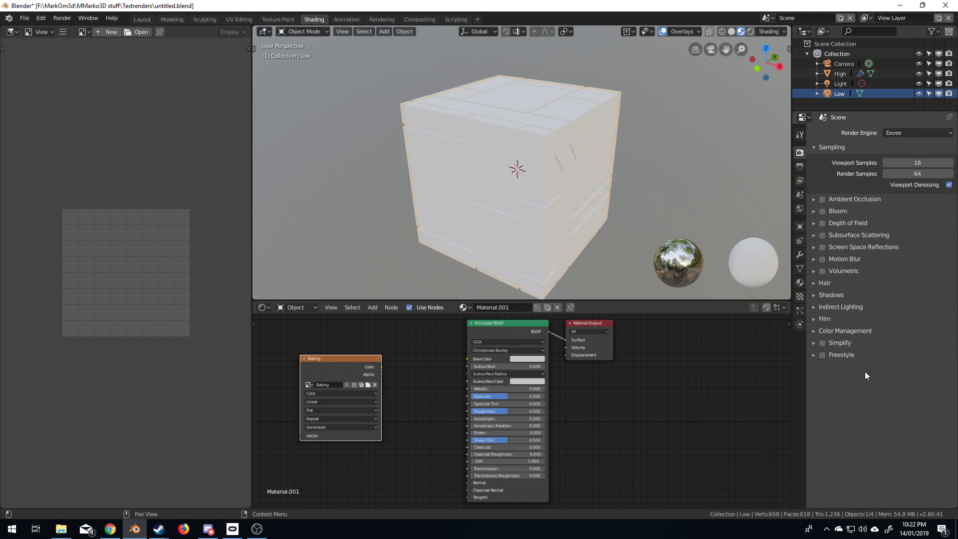
Switch the render engine to Cycles and choose Normal as the Bake Type
{"action": "left_click", "coordinate": [903, 133]}
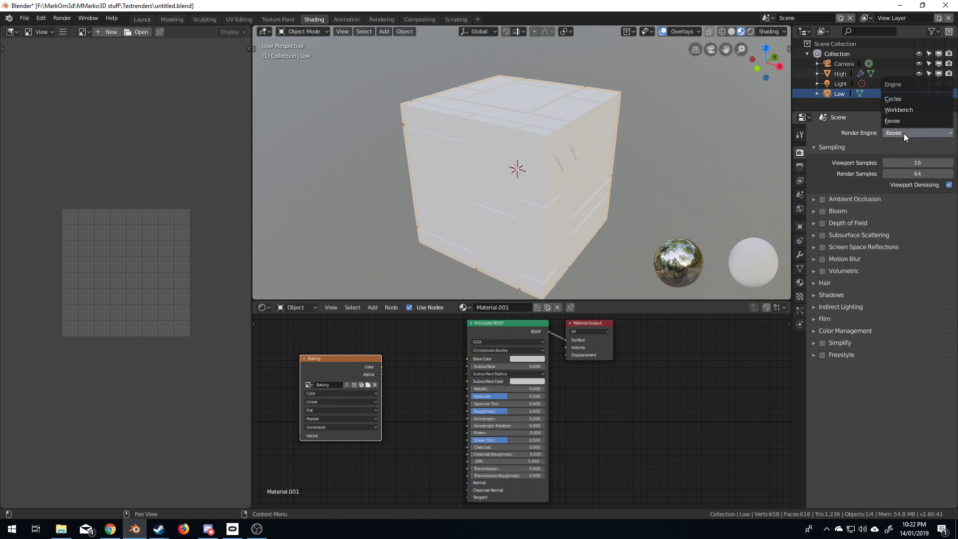
{"action": "left_click", "coordinate": [905, 98]}
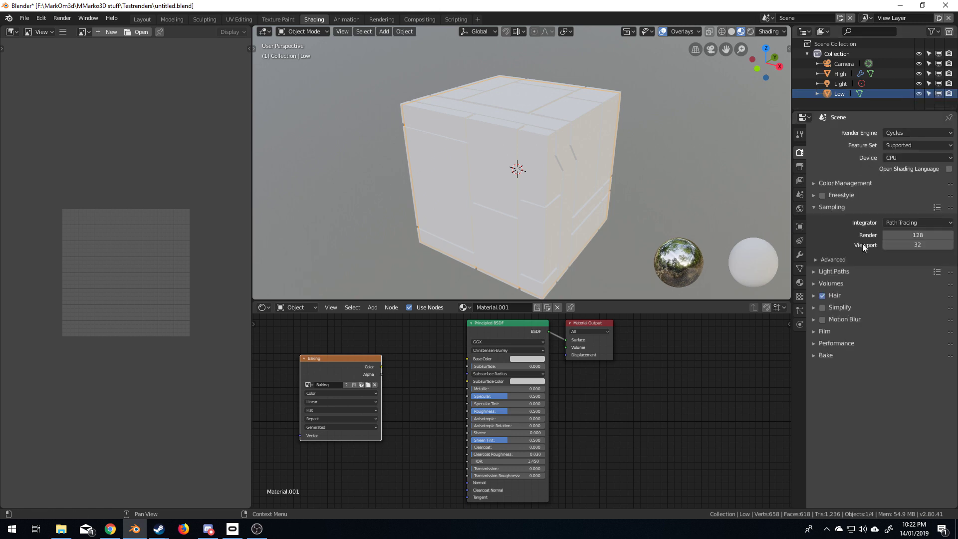
{"action": "left_click", "coordinate": [815, 356]}
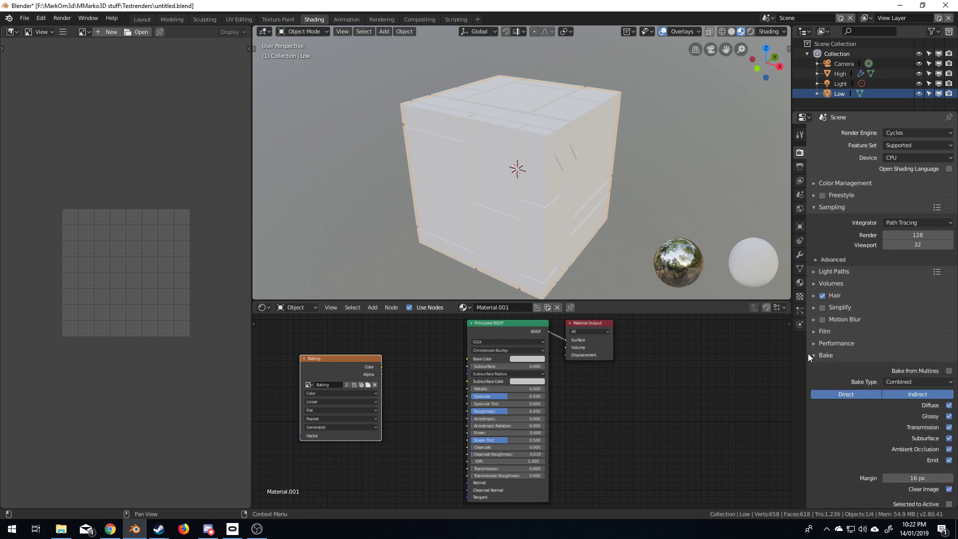
{"action": "left_click", "coordinate": [920, 383]}
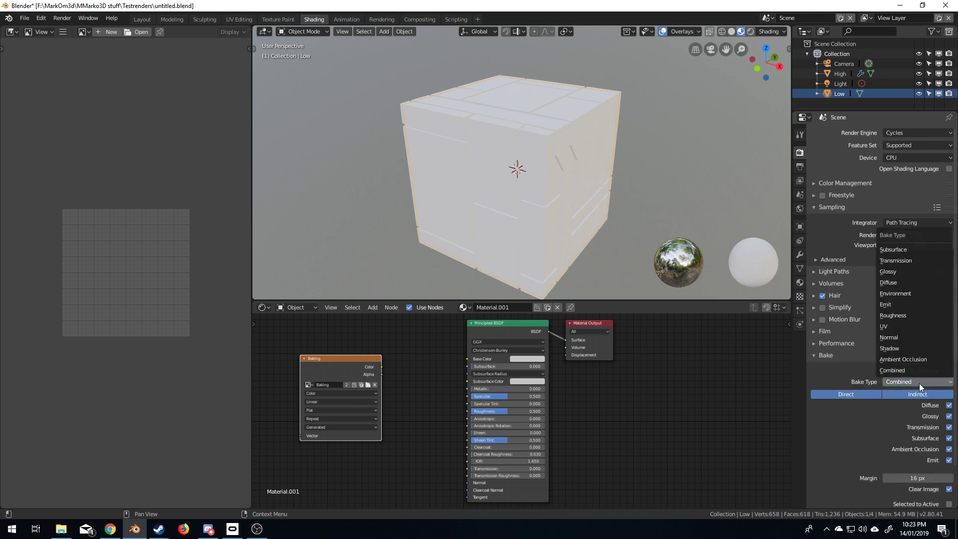
{"action": "left_click", "coordinate": [914, 337]}
{"action": "scroll", "coordinate": [911, 331], "scroll_direction": "down", "scroll_amount": 1}
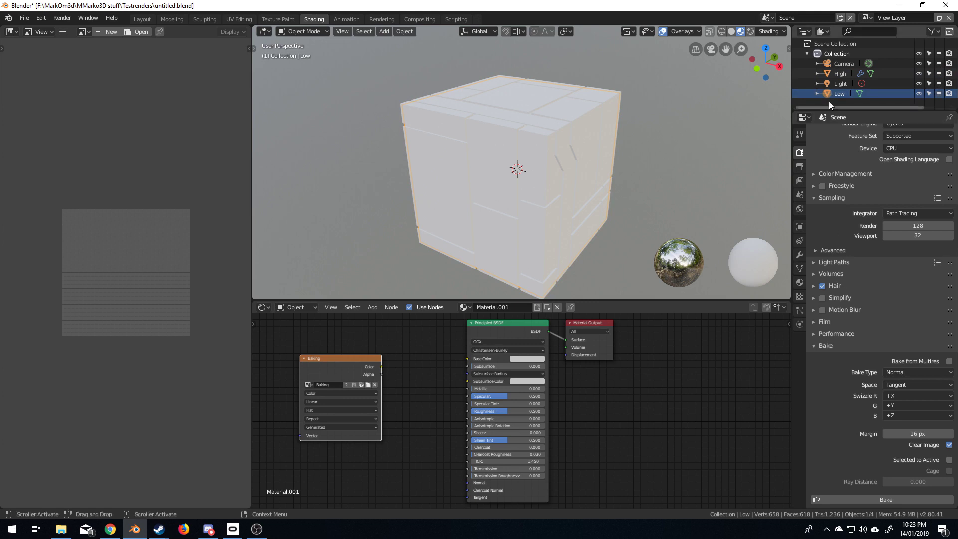
Select High then Low, enable Selected to Active with ray distance 1, and bake
{"action": "left_click", "coordinate": [842, 73]}
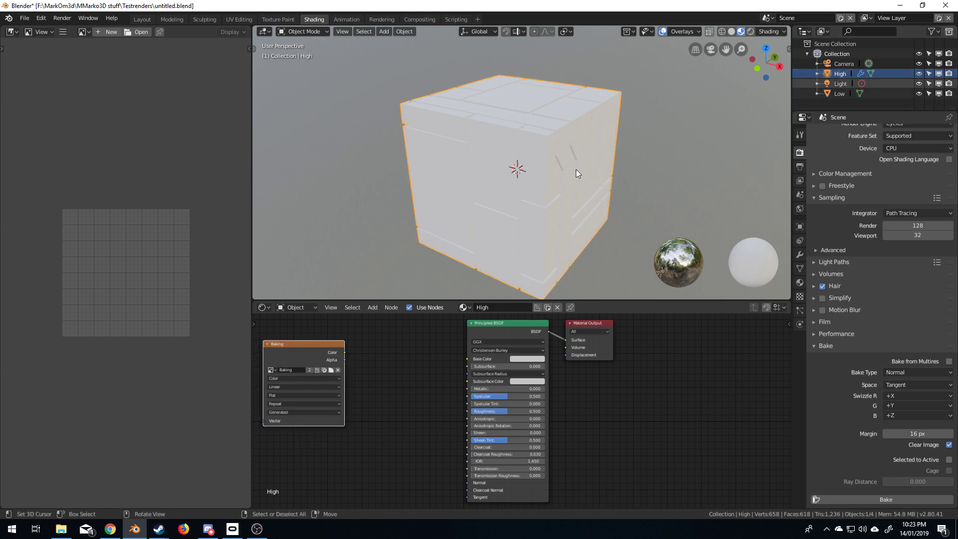
{"action": "left_click", "coordinate": [840, 95], "text": "ctrl"}
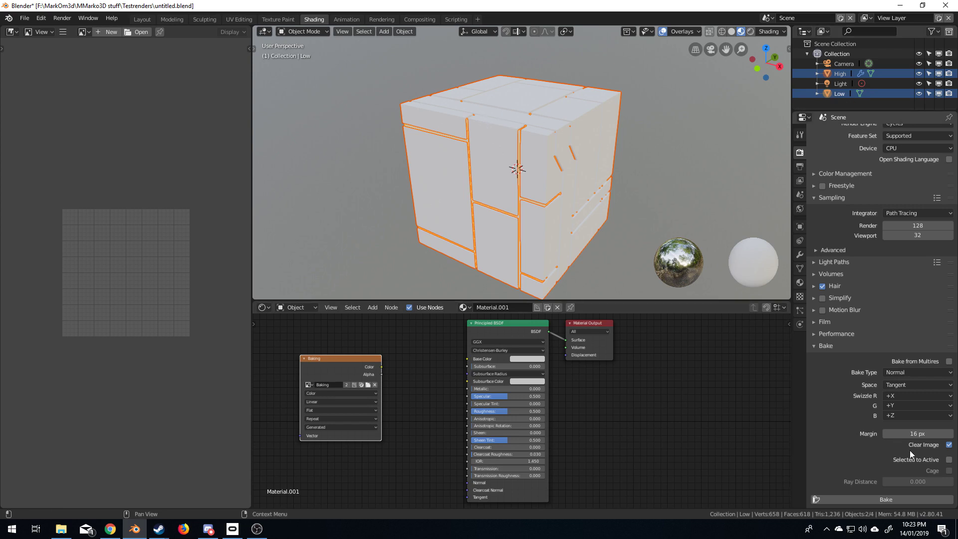
{"action": "left_click", "coordinate": [949, 460]}
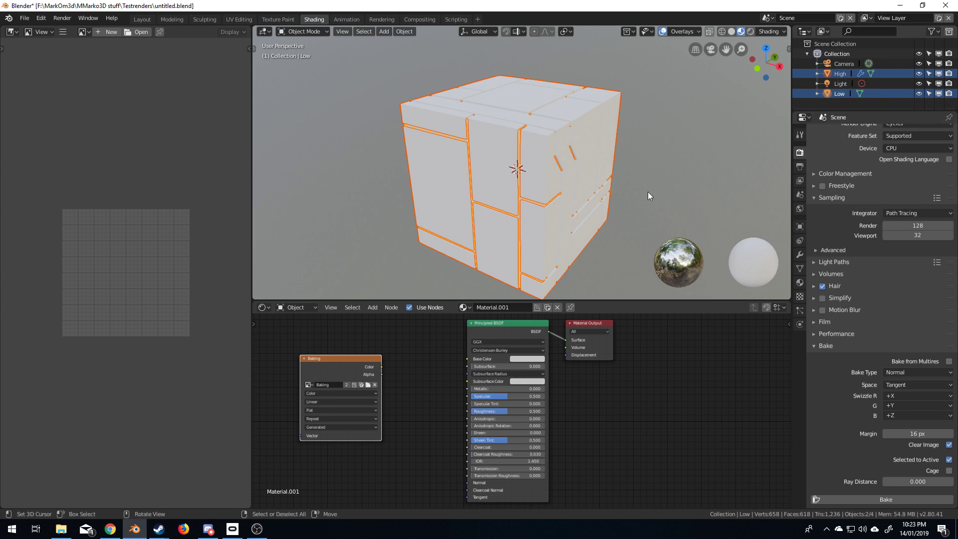
{"action": "left_click", "coordinate": [918, 483]}
{"action": "type", "text": "1"}
{"action": "key", "text": "Return"}
{"action": "left_click", "coordinate": [886, 500]}
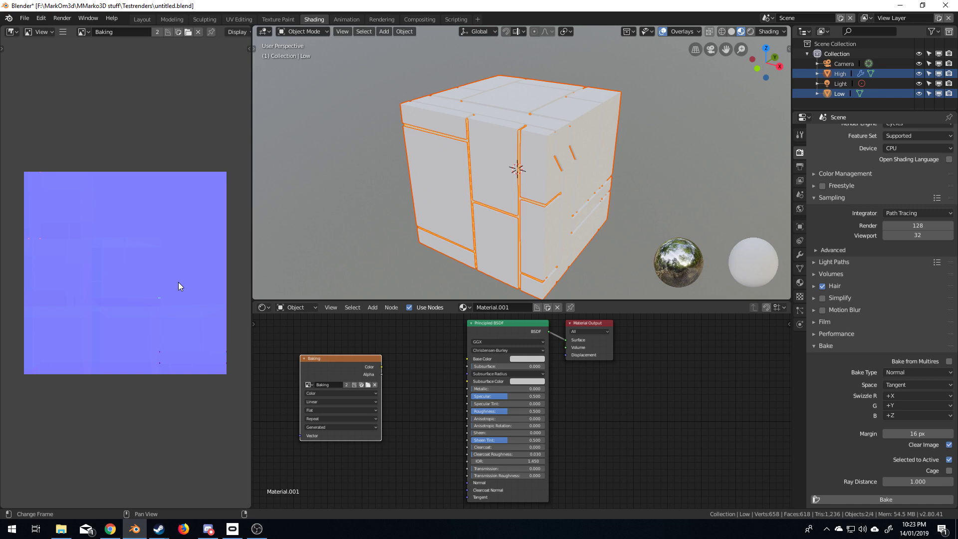
{"action": "left_click", "coordinate": [843, 76]}
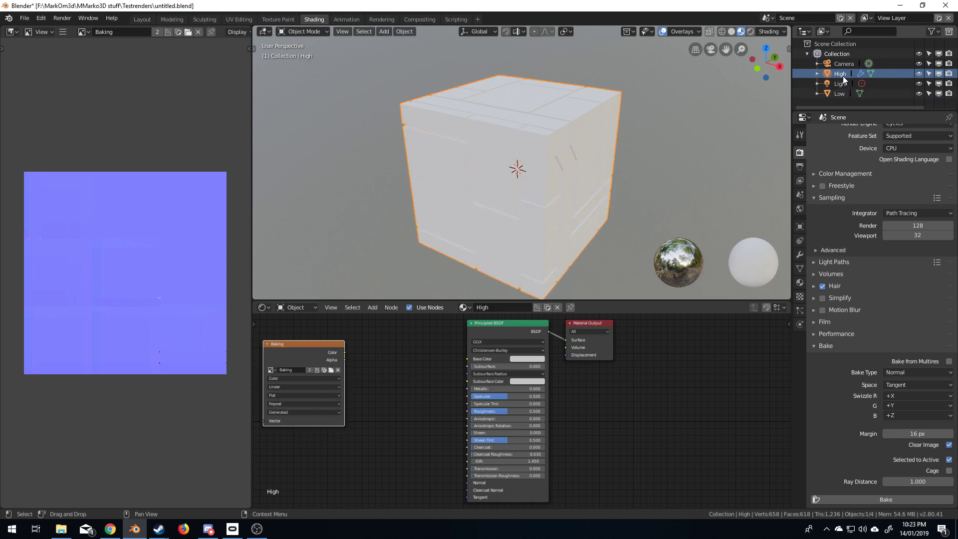
{"action": "left_click", "coordinate": [805, 253]}
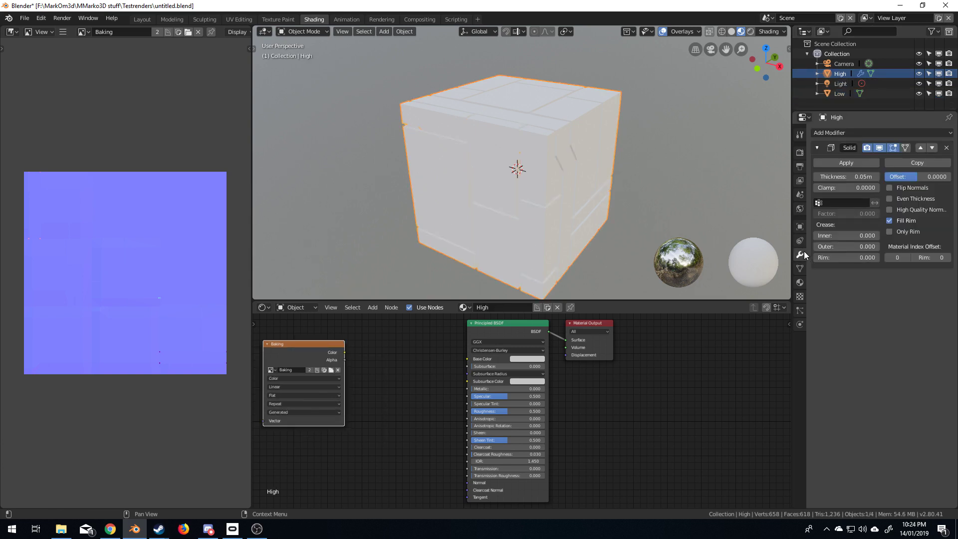
{"action": "left_click", "coordinate": [846, 133]}
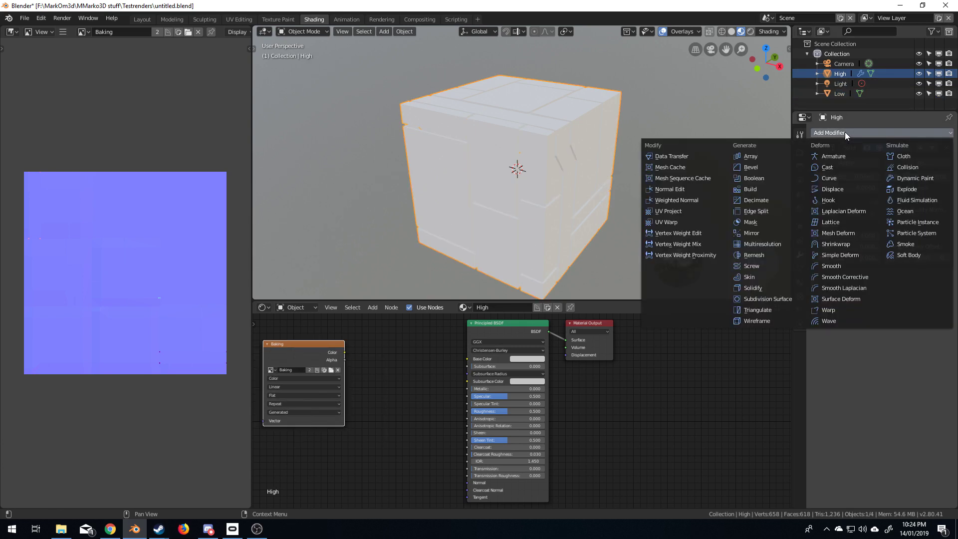
{"action": "left_click", "coordinate": [777, 169]}
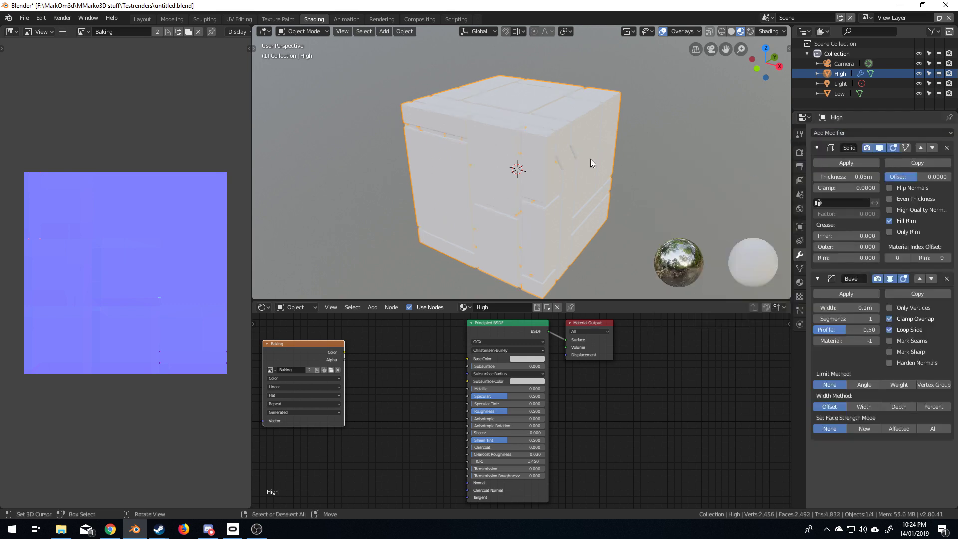
{"action": "scroll", "coordinate": [542, 137], "scroll_direction": "up", "scroll_amount": 5}
{"action": "middle_click_drag", "start_coordinate": [520, 66], "coordinate": [502, 125]}
{"action": "scroll", "coordinate": [488, 133], "scroll_direction": "down", "scroll_amount": 5}
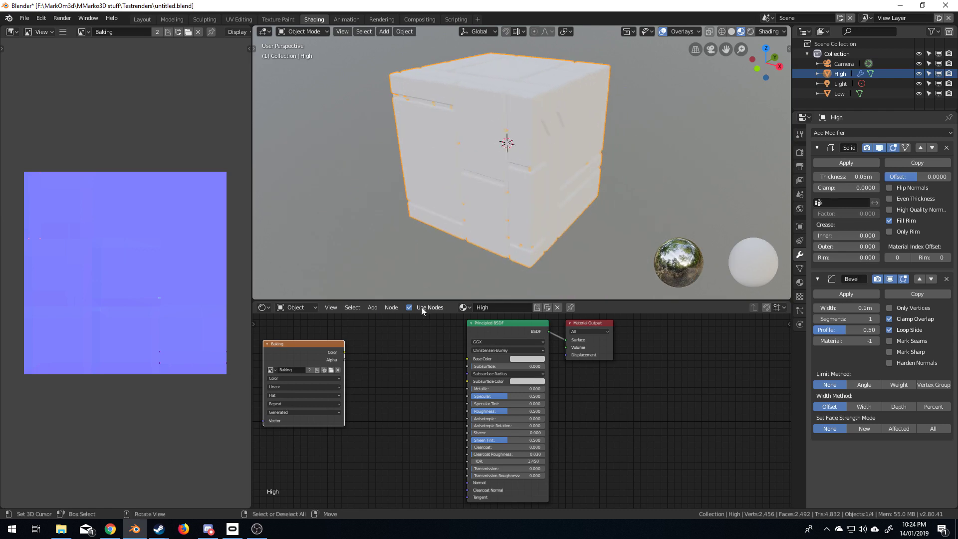
{"action": "left_click", "coordinate": [840, 94], "text": "ctrl"}
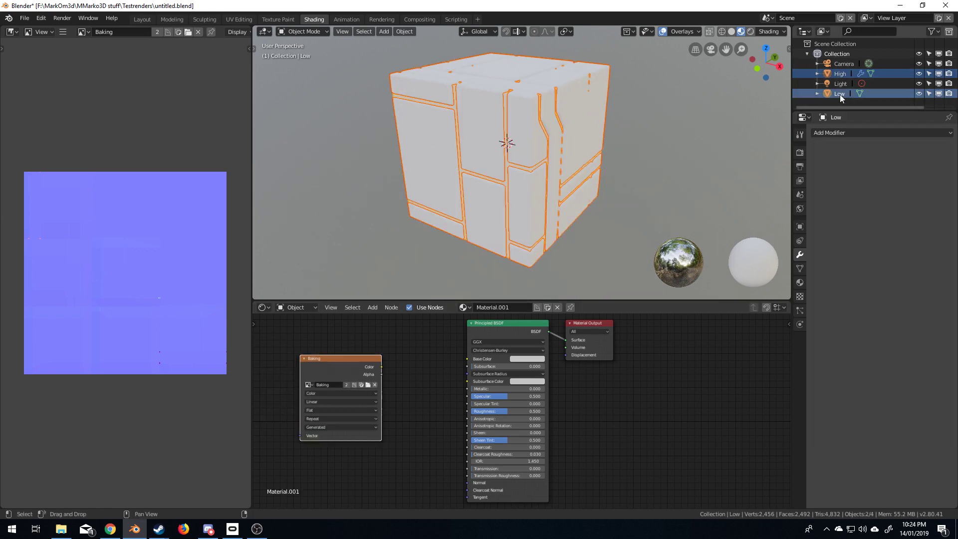
{"action": "left_click", "coordinate": [803, 153]}
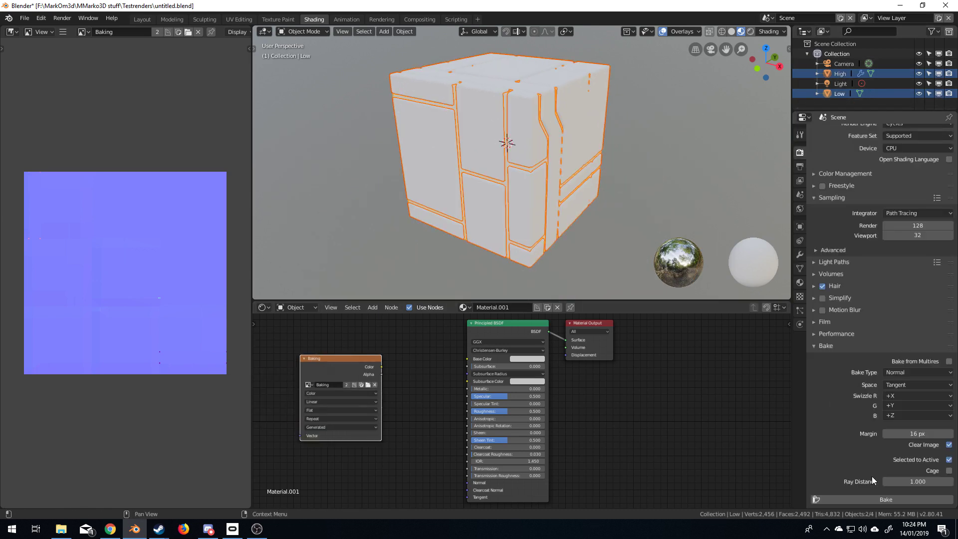
{"action": "left_click", "coordinate": [882, 498]}
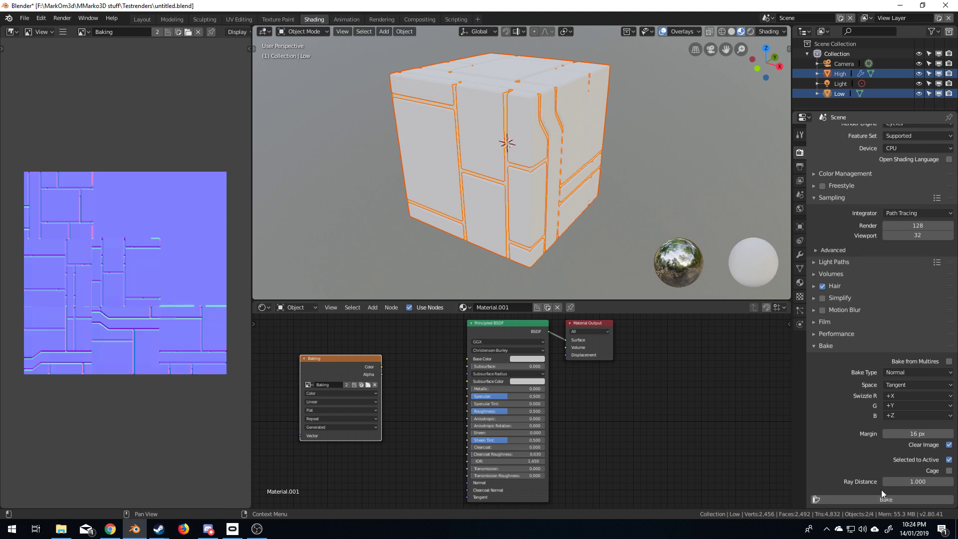
{"action": "scroll", "coordinate": [124, 298], "scroll_direction": "up", "scroll_amount": 8}
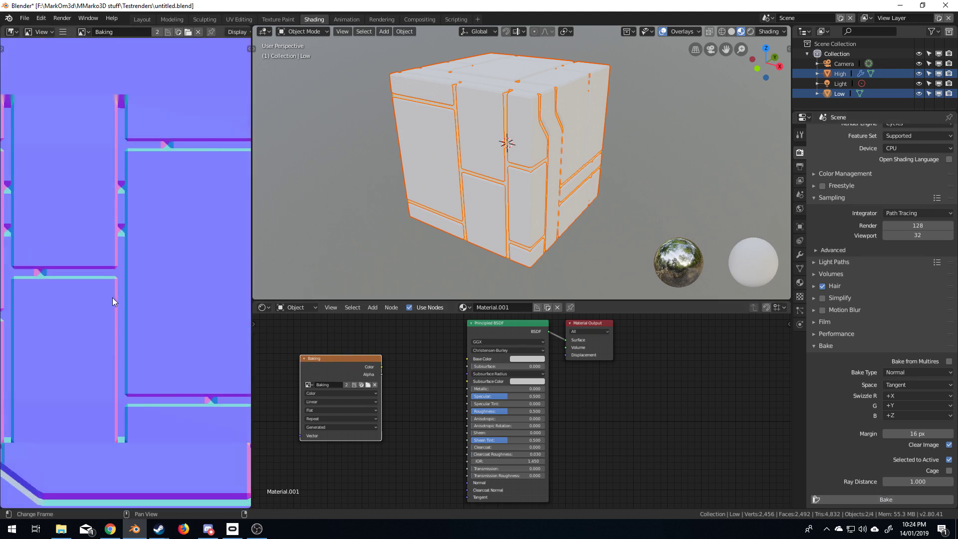
{"action": "scroll", "coordinate": [175, 262], "scroll_direction": "up", "scroll_amount": 6}
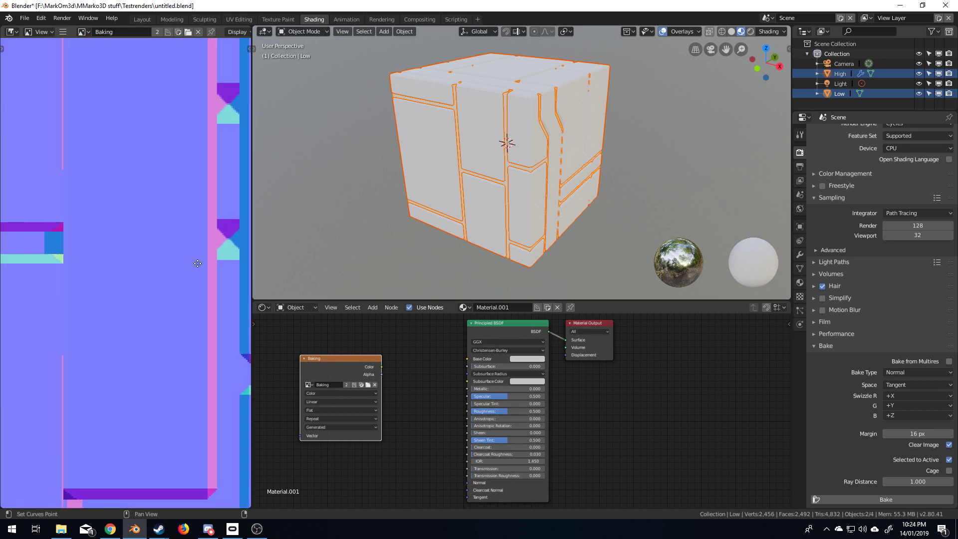
{"action": "scroll", "coordinate": [184, 275], "scroll_direction": "down", "scroll_amount": 6}
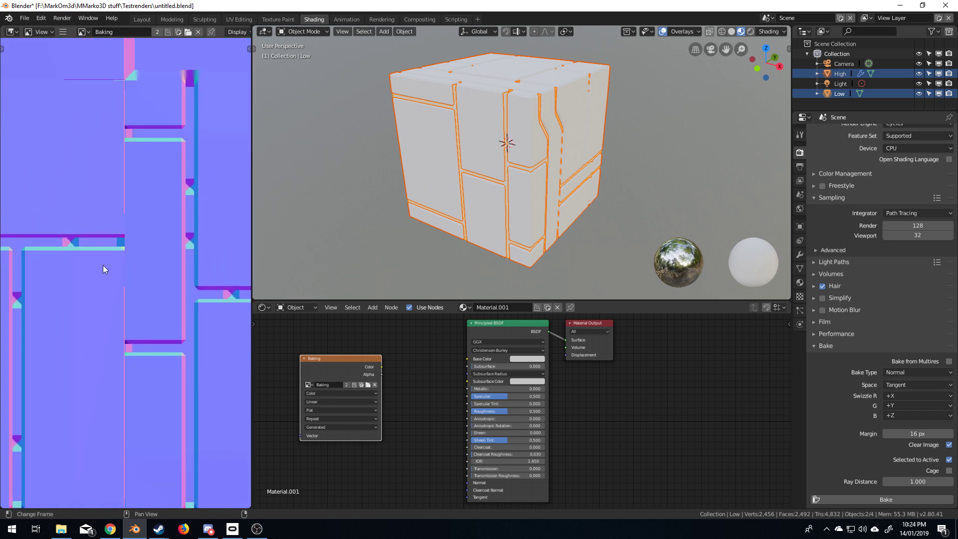
{"action": "scroll", "coordinate": [100, 265], "scroll_direction": "down", "scroll_amount": 3}
{"action": "middle_click_drag", "start_coordinate": [494, 216], "coordinate": [550, 244], "text": "shift"}
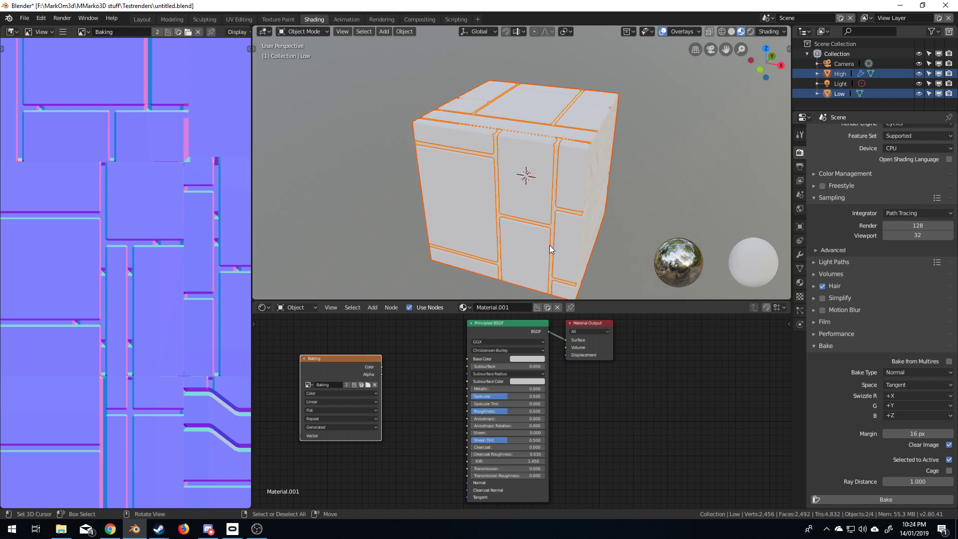
Duplicate the Low cube as Low.001 and move the copy left along the X axis
{"action": "left_click", "coordinate": [843, 94]}
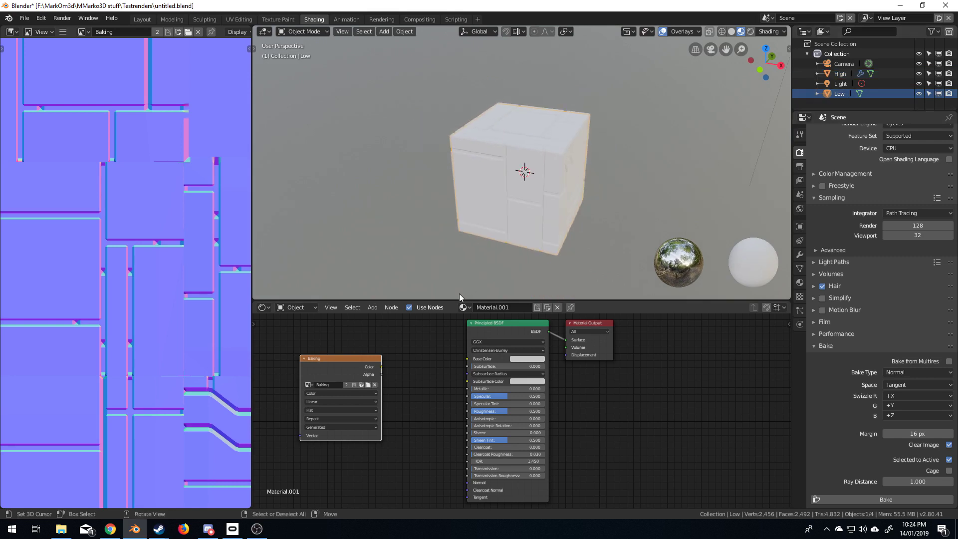
{"action": "key", "text": "shift+d"}
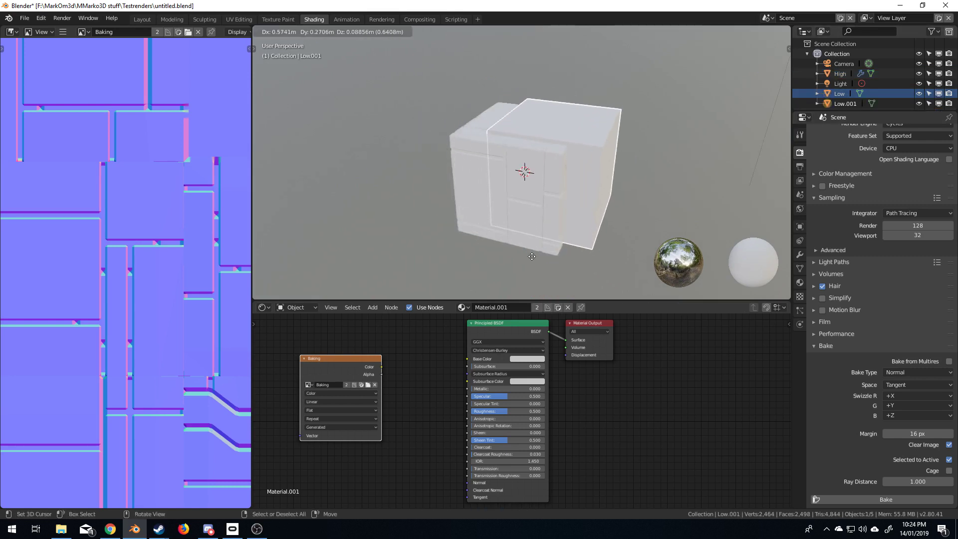
{"action": "right_click", "coordinate": [487, 250]}
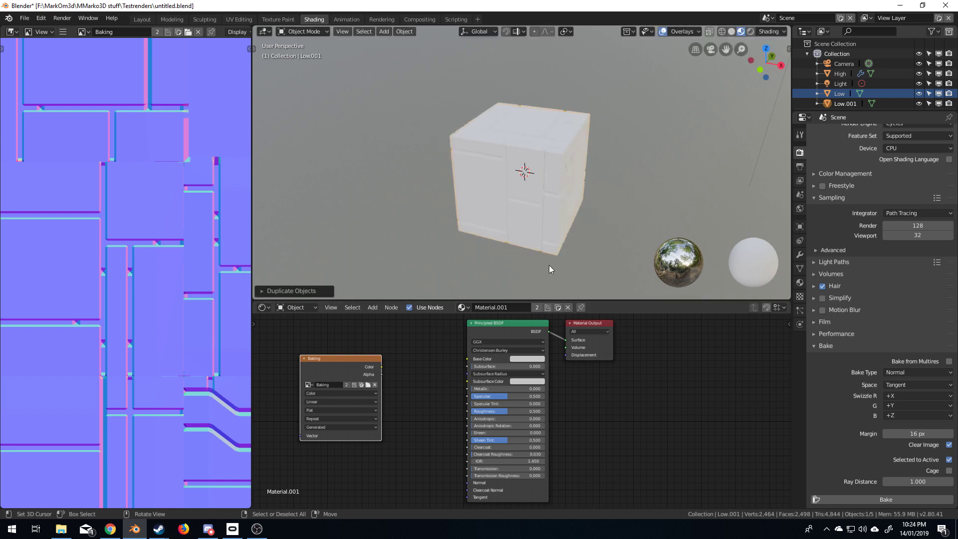
{"action": "key", "text": "g"}
{"action": "key", "text": "x"}
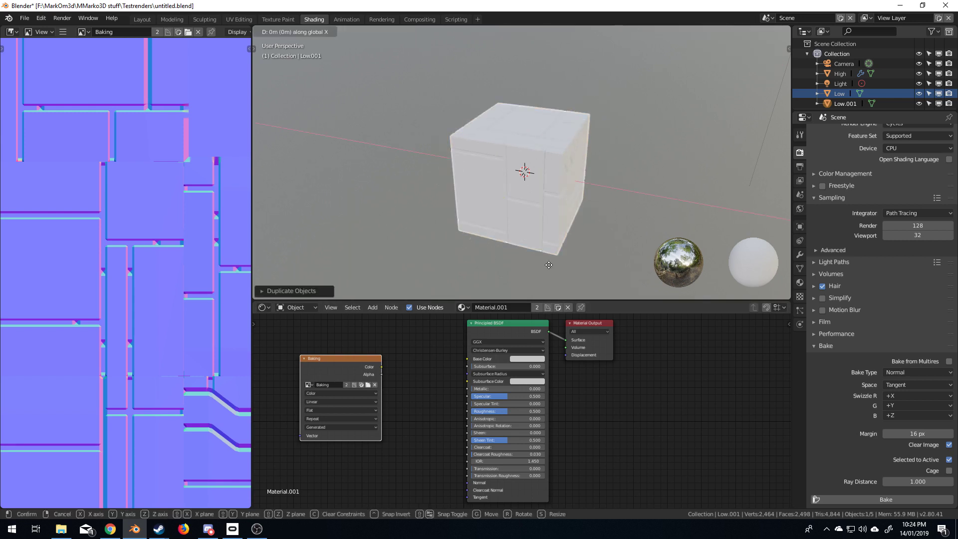
{"action": "left_click", "coordinate": [388, 216]}
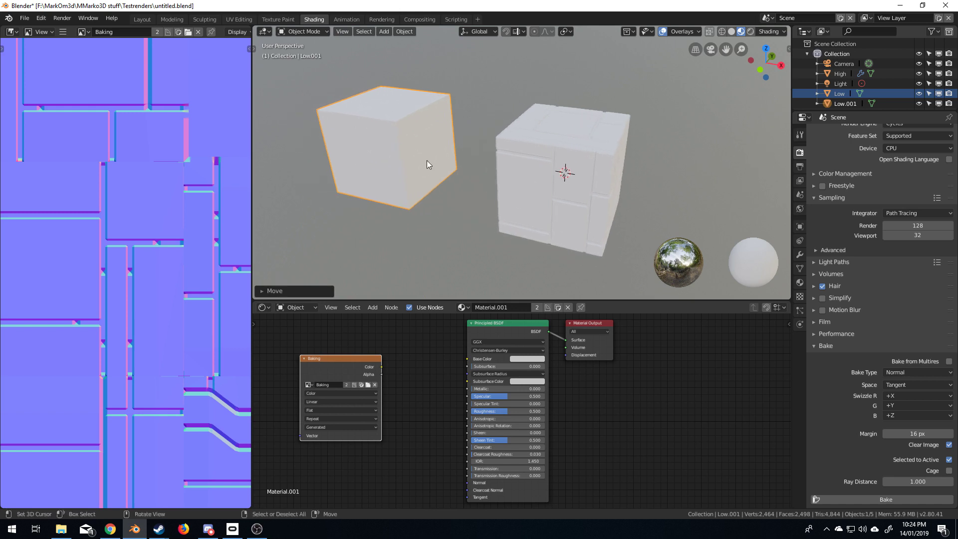
{"action": "left_click", "coordinate": [800, 283]}
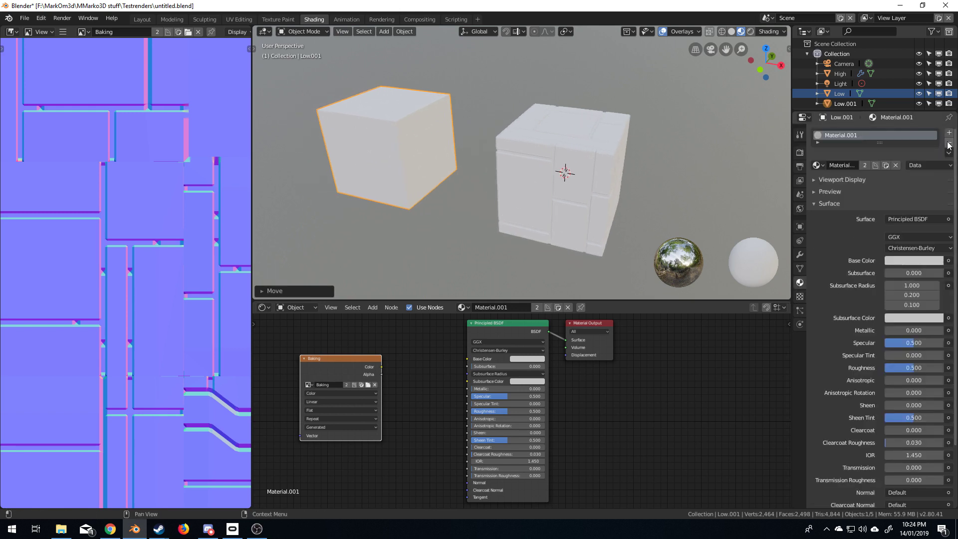
Replace the copy's shared material with a new material named 'Test'
{"action": "left_click", "coordinate": [950, 142]}
{"action": "left_click", "coordinate": [950, 133]}
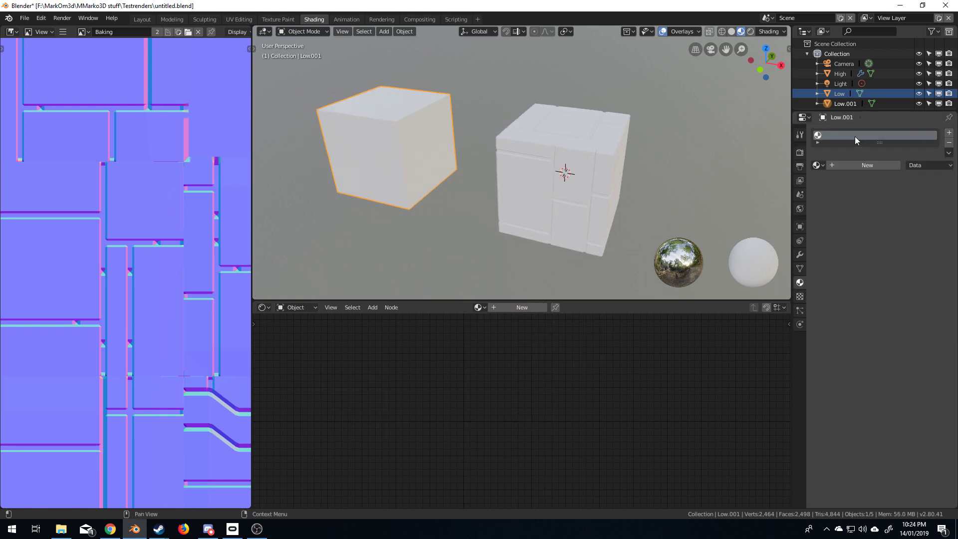
{"action": "left_click", "coordinate": [856, 165]}
{"action": "left_click", "coordinate": [853, 165]}
{"action": "type", "text": "Test"}
{"action": "key", "text": "Return"}
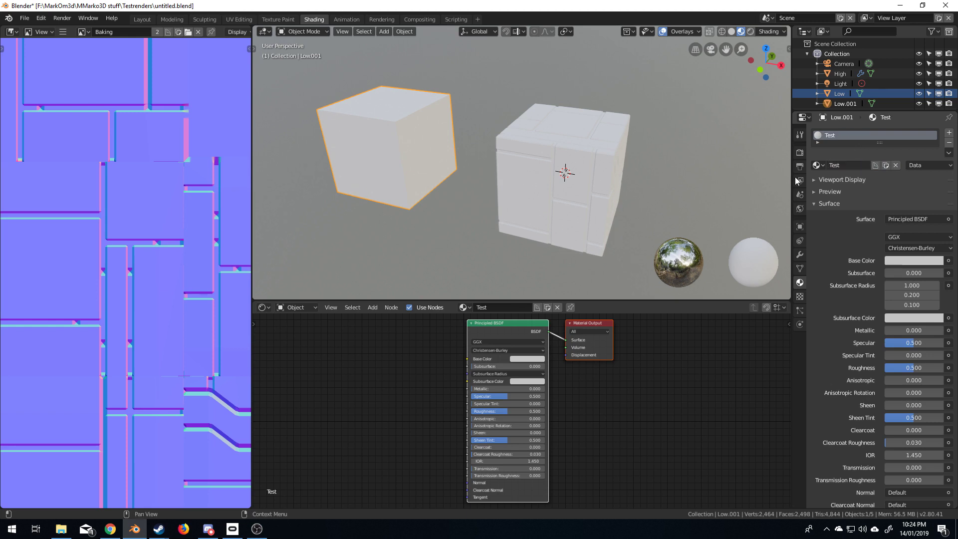
Add an Image Texture node to Test and assign it the Baking image
{"action": "key", "text": "shift+a"}
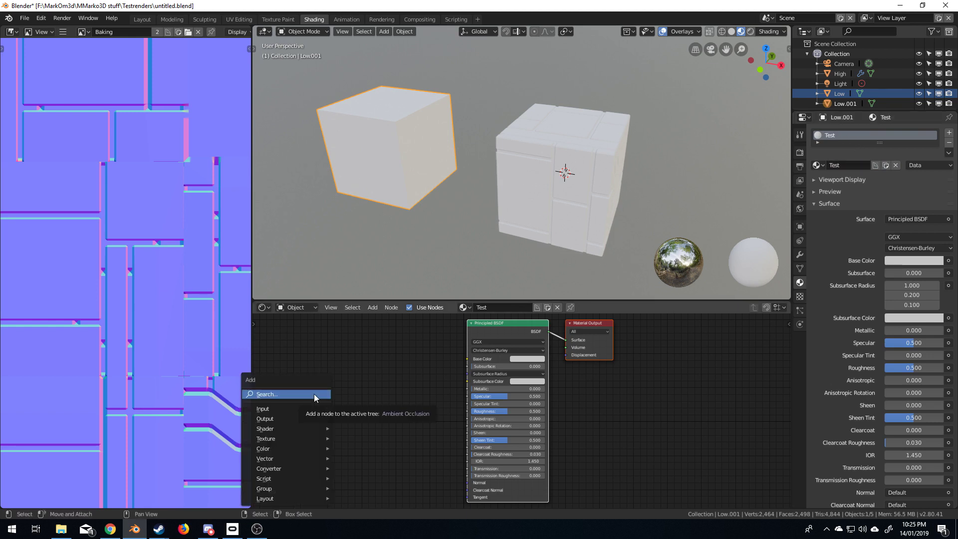
{"action": "left_click", "coordinate": [314, 396]}
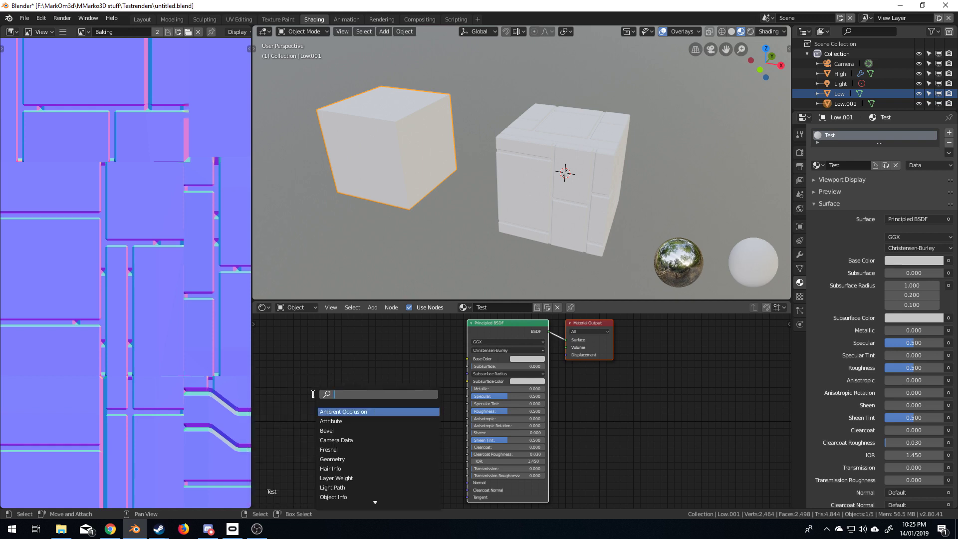
{"action": "type", "text": "image"}
{"action": "key", "text": "Return"}
{"action": "left_click", "coordinate": [288, 398]}
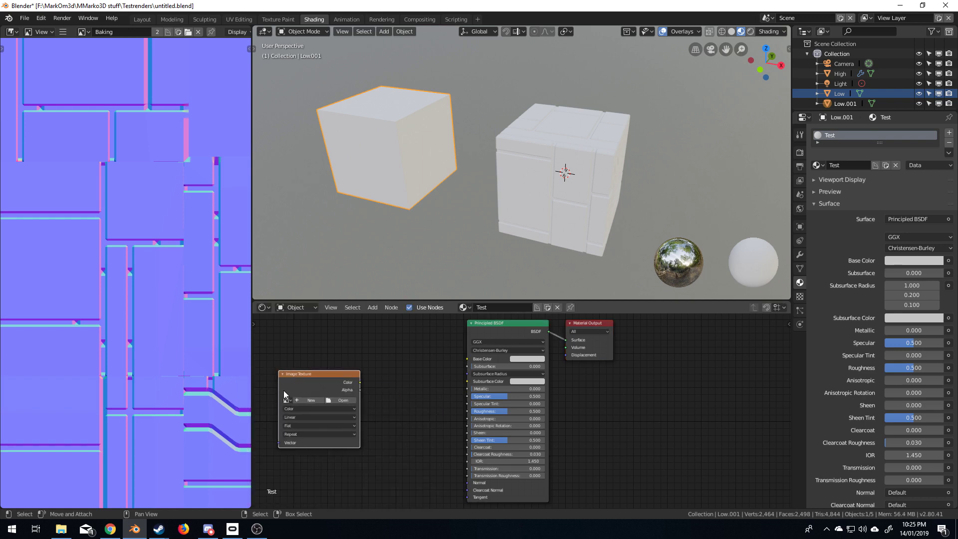
{"action": "left_click", "coordinate": [290, 399]}
{"action": "left_click", "coordinate": [305, 412]}
{"action": "middle_click_drag", "start_coordinate": [391, 439], "coordinate": [384, 358]}
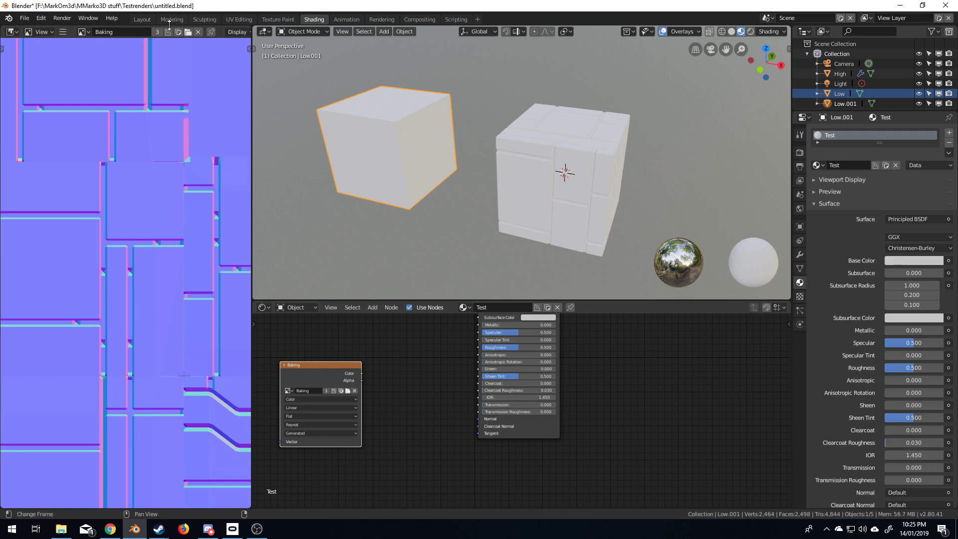
Save the baked Baking image to disk as Baking_N.png using Image > Save As
{"action": "left_click", "coordinate": [64, 32]}
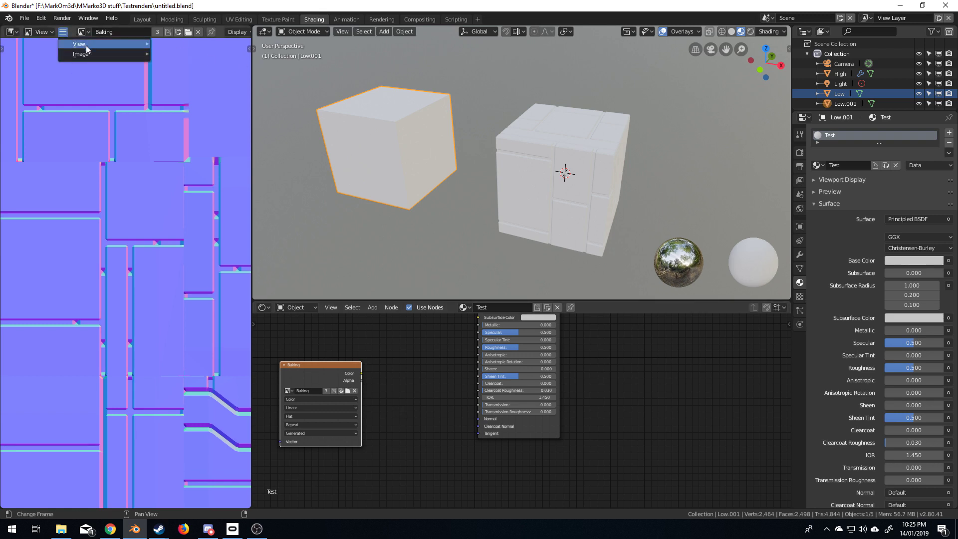
{"action": "mouse_move", "coordinate": [90, 52]}
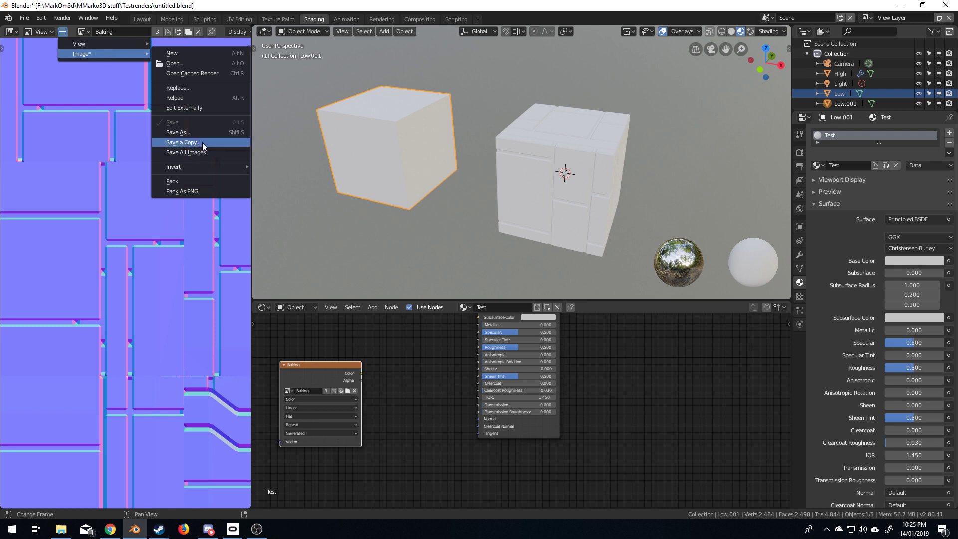
{"action": "left_click", "coordinate": [65, 32]}
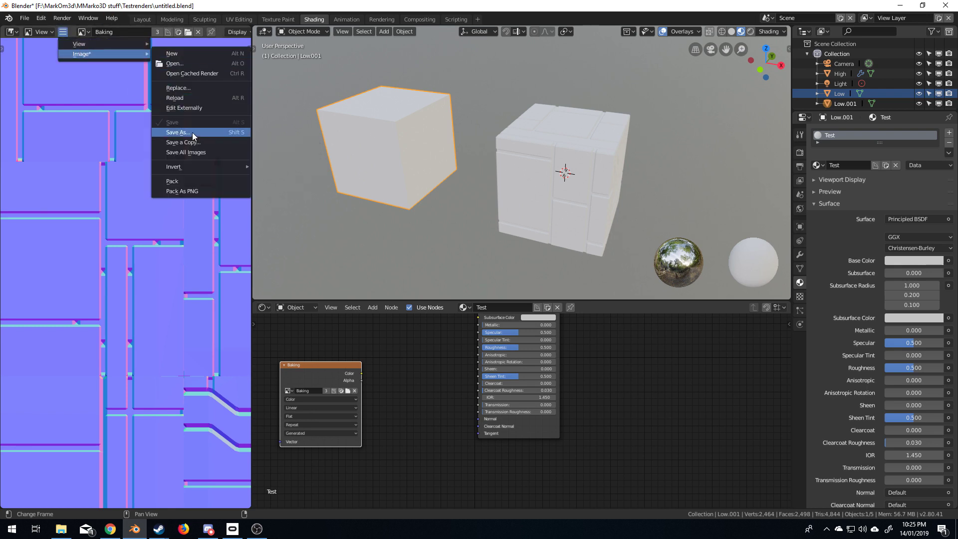
{"action": "left_click", "coordinate": [193, 133]}
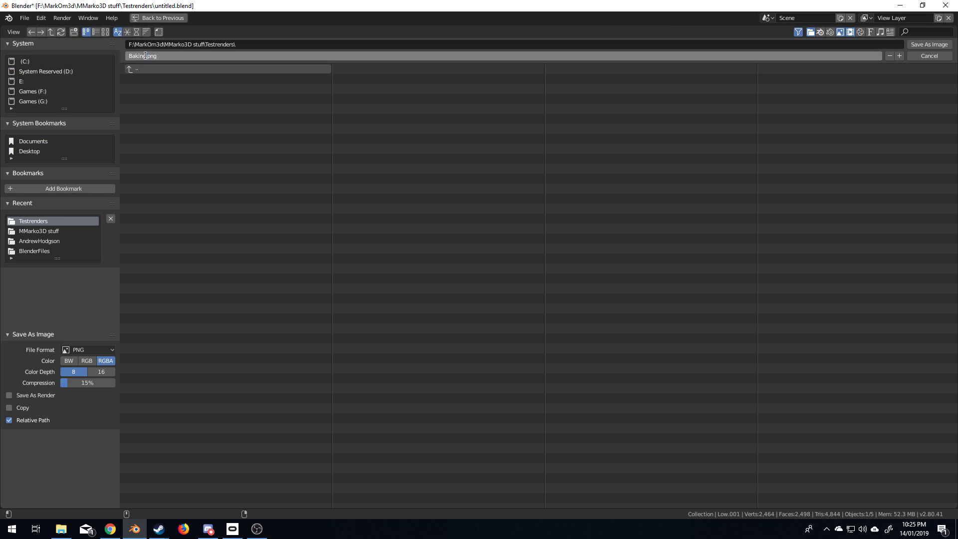
{"action": "left_click", "coordinate": [146, 55]}
{"action": "key", "text": "Right"}
{"action": "type", "text": "_N"}
{"action": "key", "text": "Return"}
{"action": "left_click", "coordinate": [927, 44]}
{"action": "left_click", "coordinate": [289, 391]}
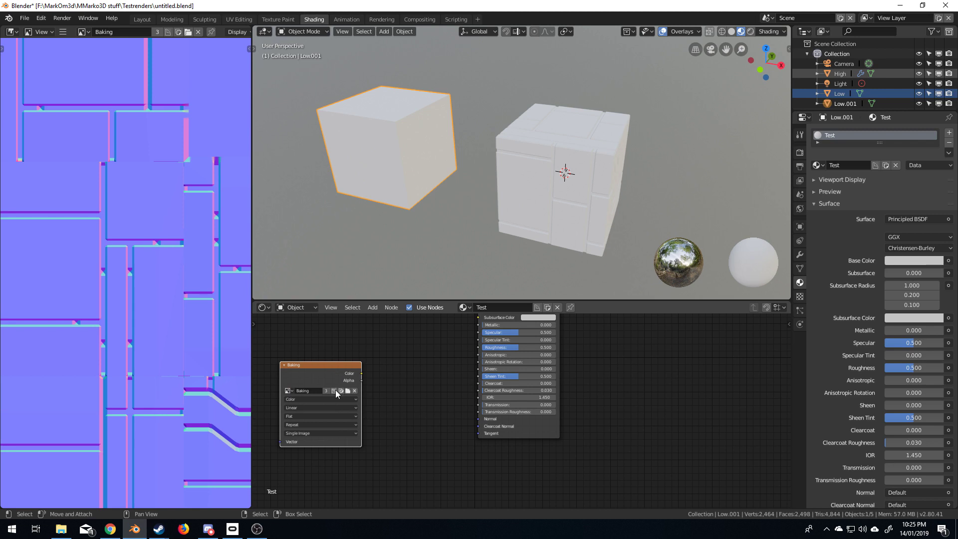
Load Baking_N.png from the folder into the Image Texture node
{"action": "left_click", "coordinate": [348, 391]}
{"action": "left_click", "coordinate": [163, 79]}
{"action": "double_click", "coordinate": [164, 79]}
{"action": "left_click_drag", "start_coordinate": [322, 367], "coordinate": [298, 379]}
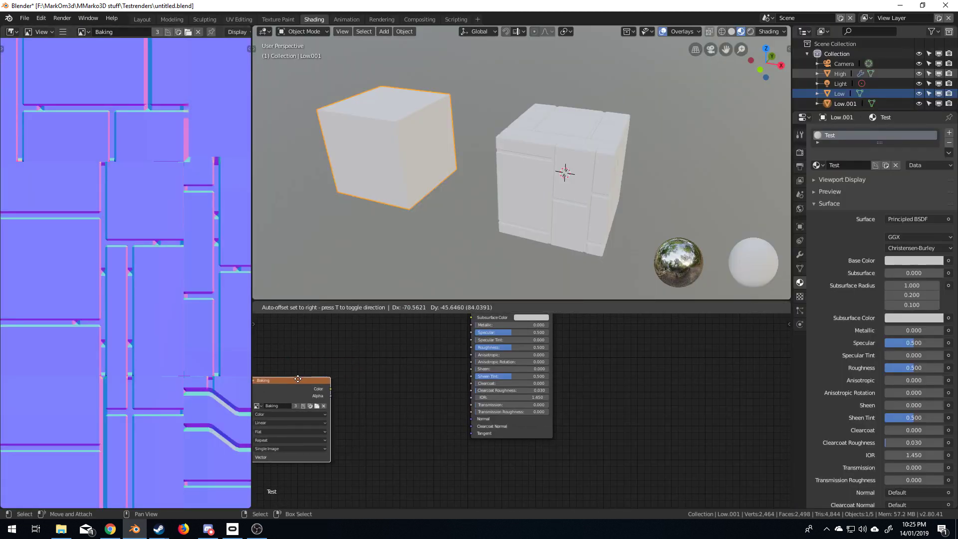
{"action": "key", "text": "ctrl+z"}
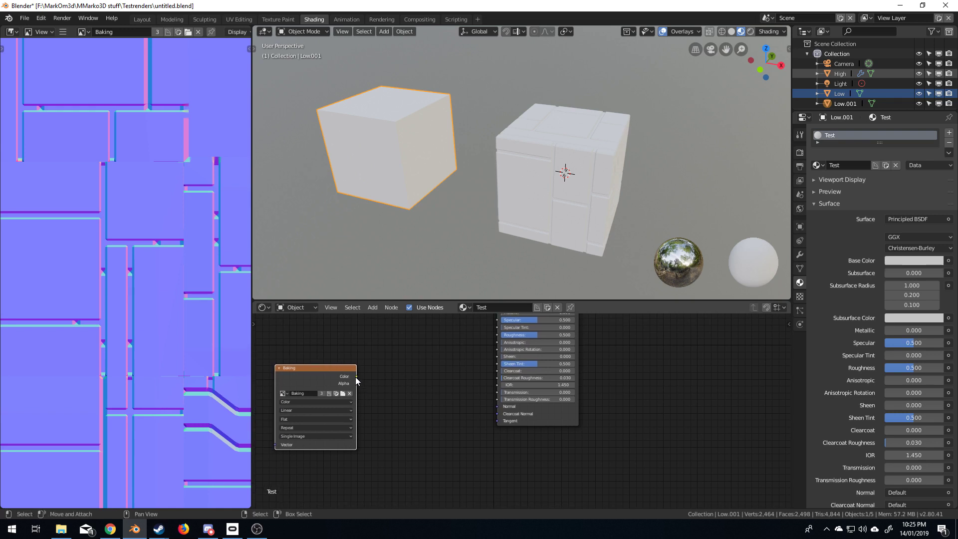
{"action": "left_click_drag", "start_coordinate": [356, 377], "coordinate": [376, 403]}
Add a Normal Map node, linking image Color through it into the shader's Normal input
{"action": "key", "text": "shift+a"}
{"action": "left_click", "coordinate": [381, 402]}
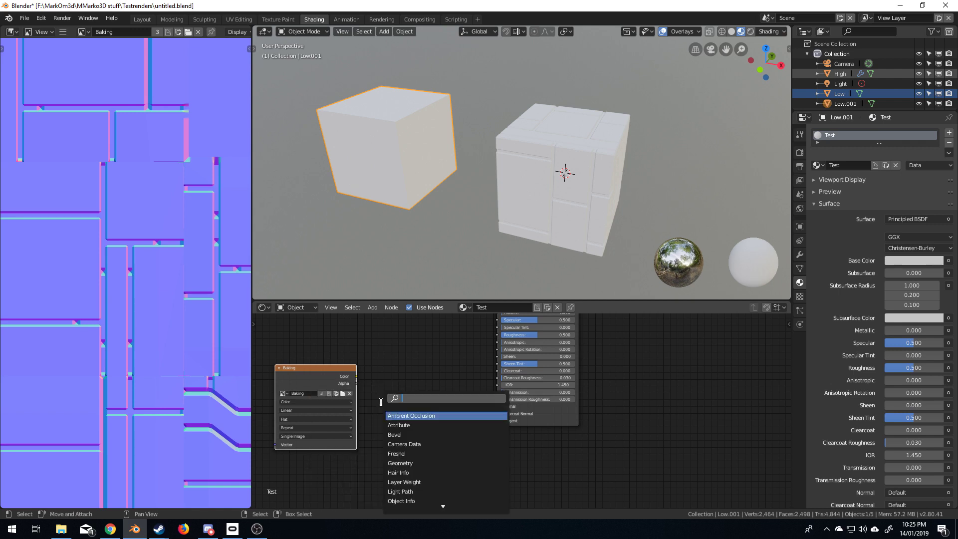
{"action": "type", "text": "norma"}
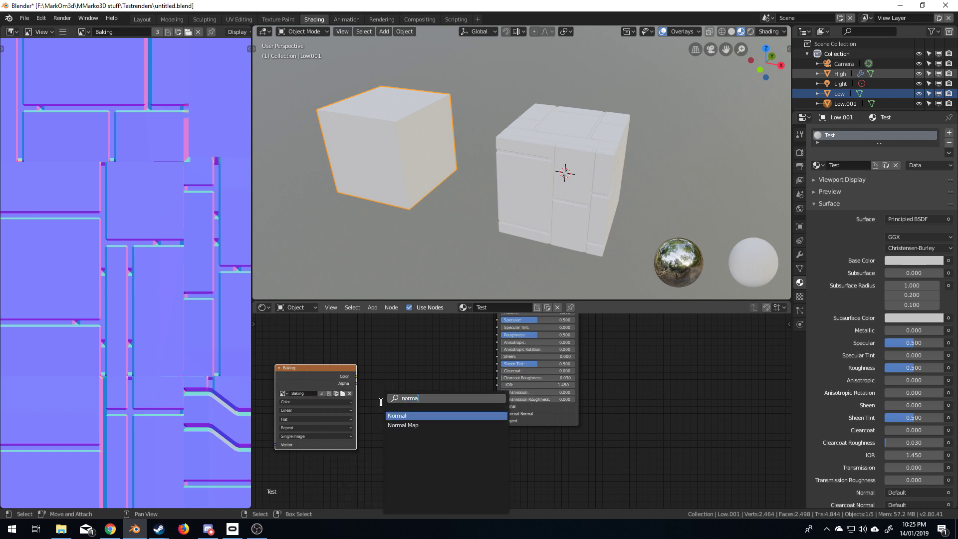
{"action": "key", "text": "Down"}
{"action": "key", "text": "Return"}
{"action": "left_click", "coordinate": [386, 383]}
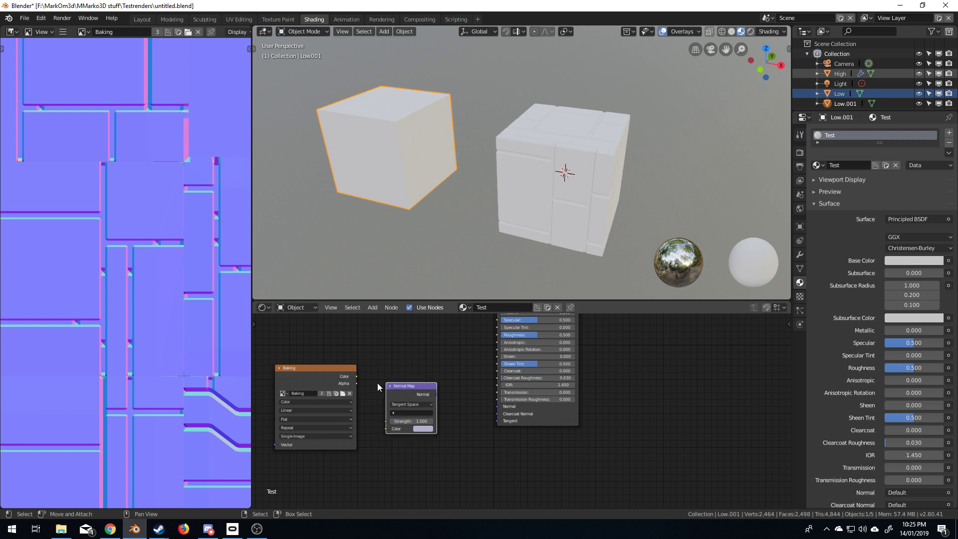
{"action": "left_click_drag", "start_coordinate": [357, 377], "coordinate": [387, 429]}
{"action": "left_click_drag", "start_coordinate": [438, 394], "coordinate": [501, 408]}
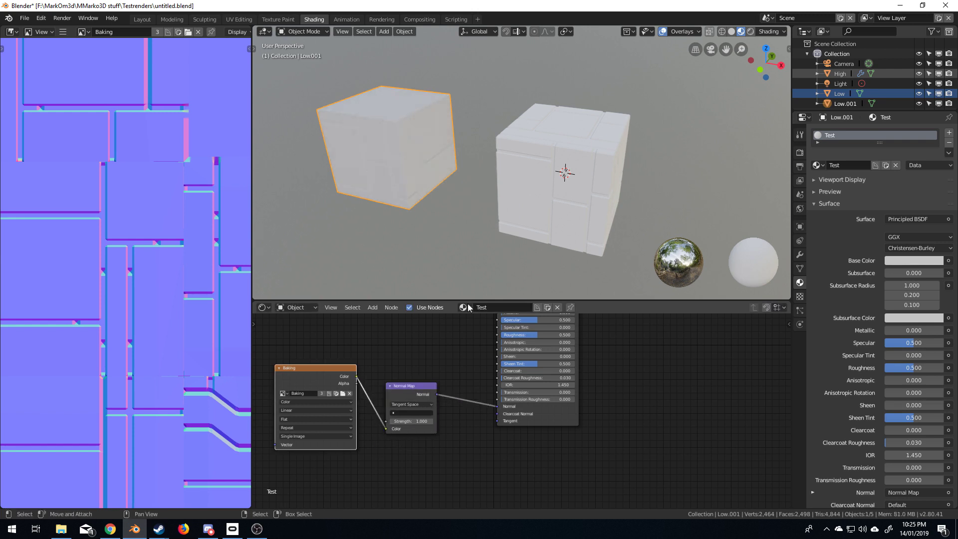
{"action": "middle_click_drag", "start_coordinate": [415, 175], "coordinate": [469, 181]}
{"action": "scroll", "coordinate": [469, 181], "scroll_direction": "up", "scroll_amount": 5}
{"action": "middle_click_drag", "start_coordinate": [463, 220], "coordinate": [517, 237]}
{"action": "scroll", "coordinate": [403, 239], "scroll_direction": "down", "scroll_amount": 5}
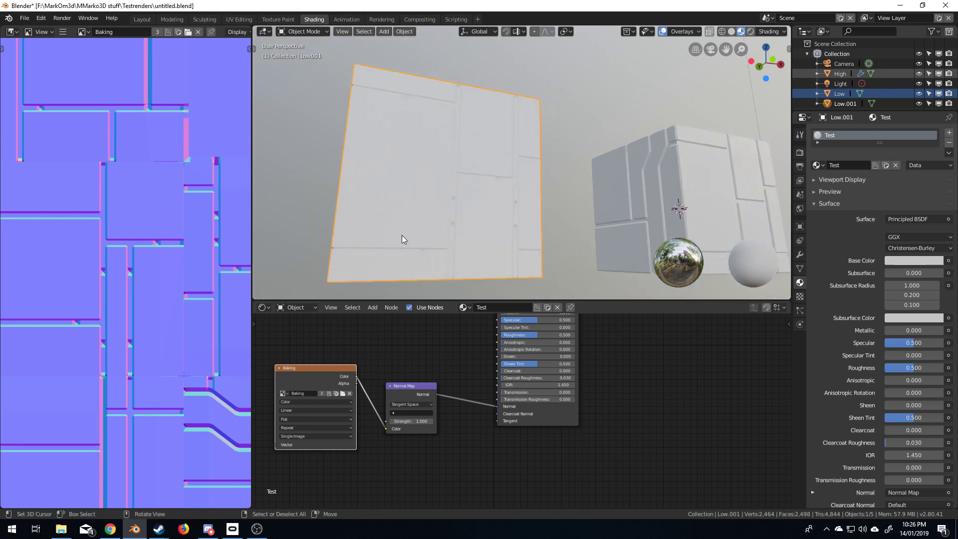
{"action": "middle_click_drag", "start_coordinate": [401, 226], "coordinate": [408, 255]}
Set the Bake Margin in Render properties to 64 px
{"action": "left_click", "coordinate": [800, 154]}
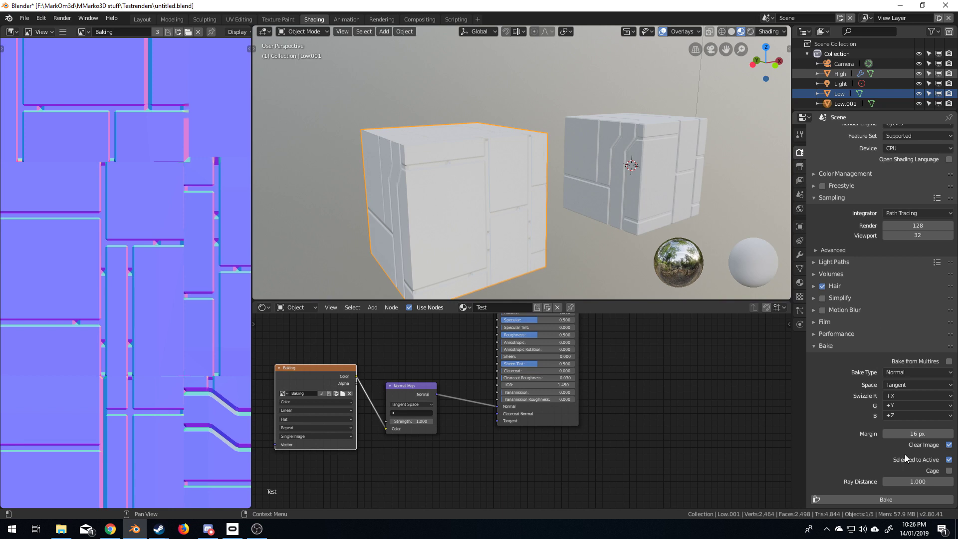
{"action": "left_click", "coordinate": [929, 434]}
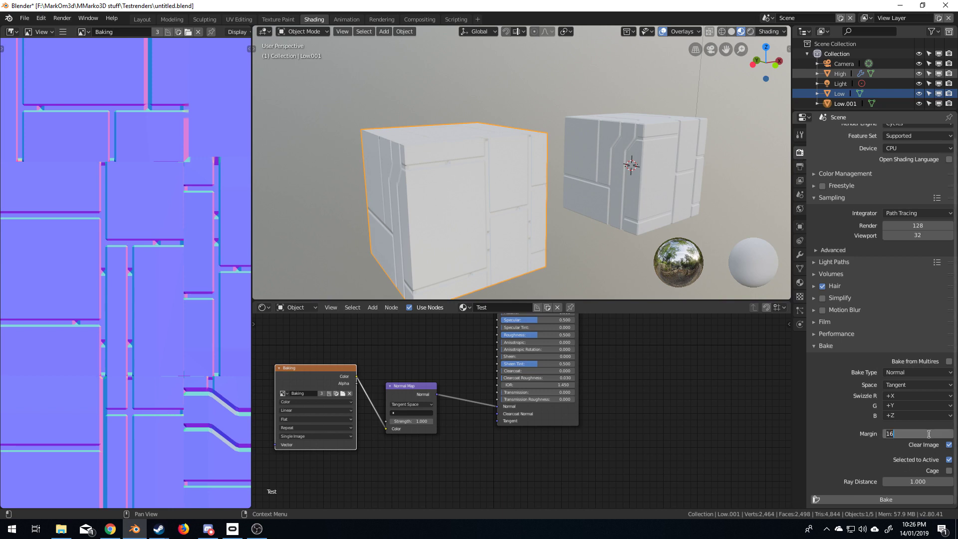
{"action": "type", "text": "64"}
{"action": "key", "text": "Return"}
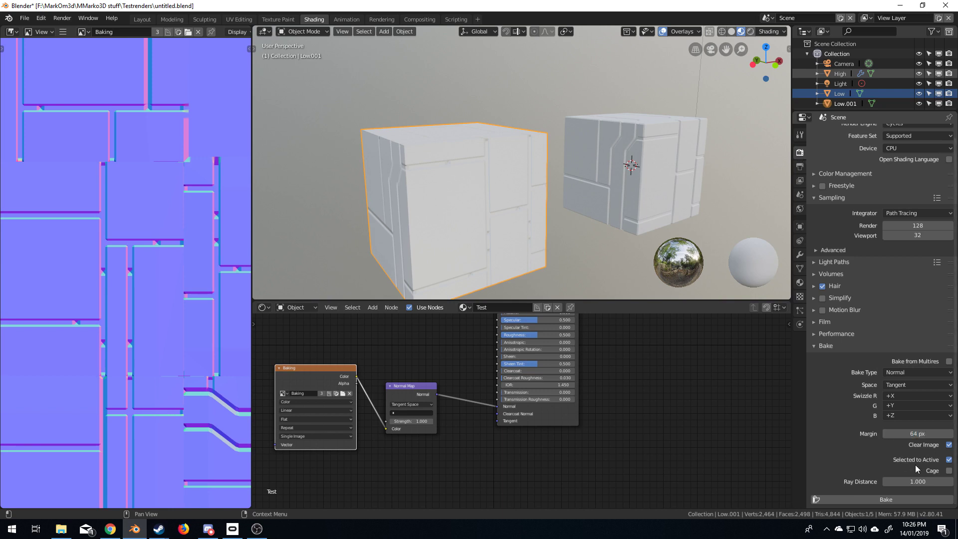
Select High then Low, bake the normal map, and inspect the result on the cubes
{"action": "left_click", "coordinate": [841, 73]}
{"action": "left_click", "coordinate": [840, 94], "text": "ctrl"}
{"action": "left_click", "coordinate": [885, 500]}
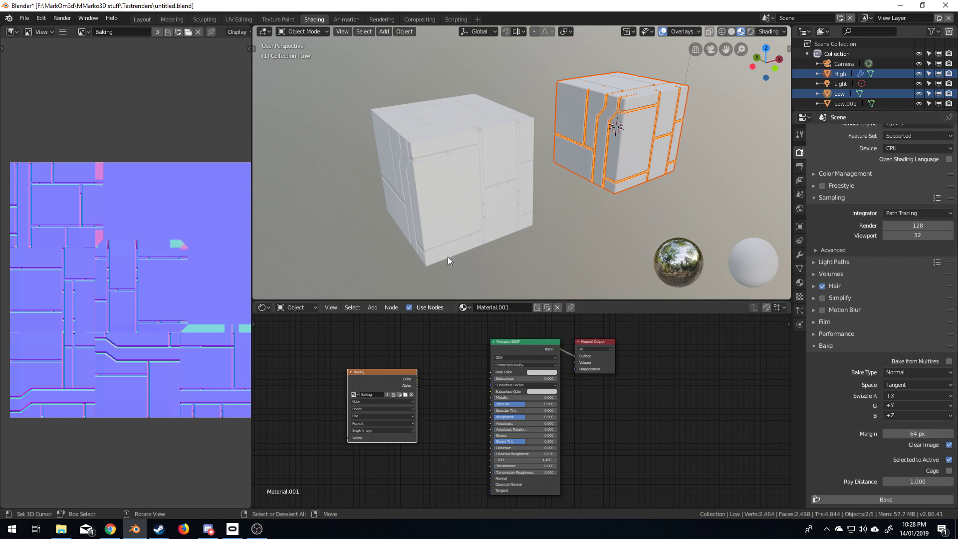
{"action": "middle_click_drag", "start_coordinate": [460, 164], "coordinate": [445, 178]}
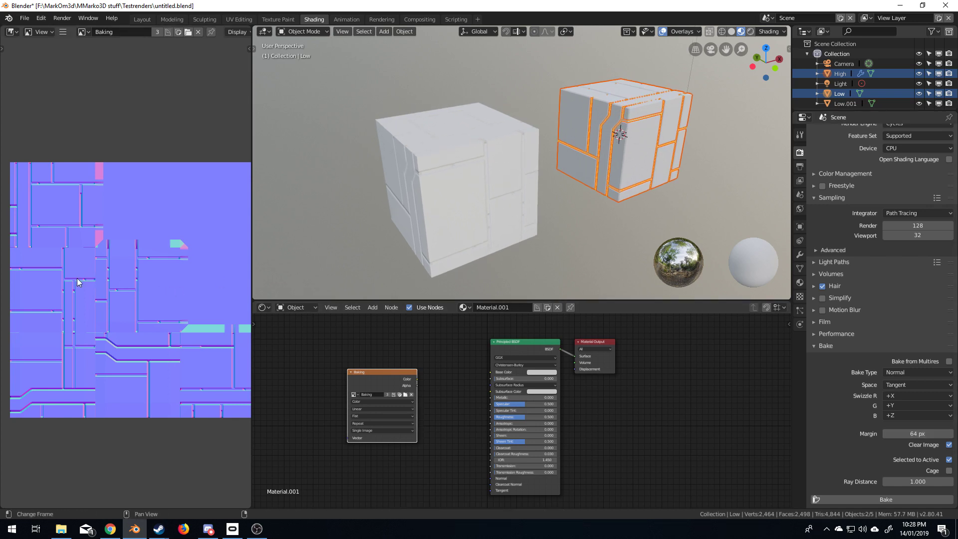
{"action": "scroll", "coordinate": [101, 279], "scroll_direction": "up", "scroll_amount": 3}
{"action": "scroll", "coordinate": [53, 289], "scroll_direction": "up", "scroll_amount": 5}
{"action": "middle_click_drag", "start_coordinate": [53, 288], "coordinate": [25, 295]}
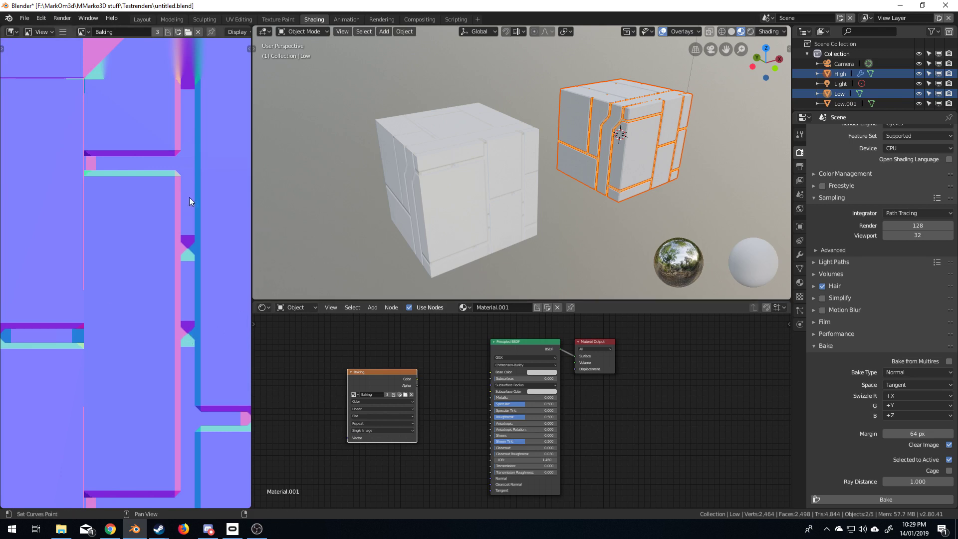
{"action": "scroll", "coordinate": [190, 197], "scroll_direction": "up", "scroll_amount": 5, "text": "shift"}
{"action": "scroll", "coordinate": [491, 227], "scroll_direction": "up", "scroll_amount": 6}
{"action": "scroll", "coordinate": [486, 160], "scroll_direction": "down", "scroll_amount": 5}
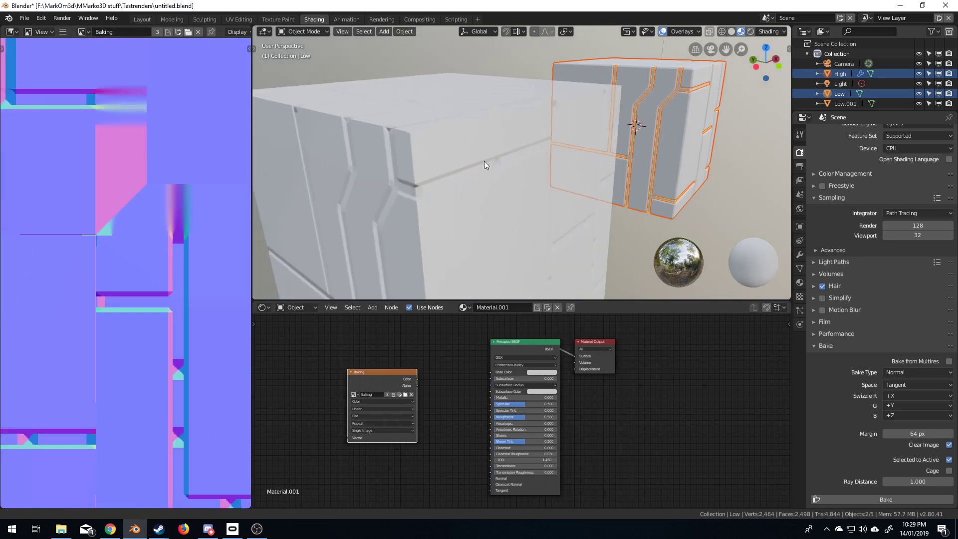
{"action": "middle_click_drag", "start_coordinate": [487, 217], "coordinate": [363, 247]}
{"action": "scroll", "coordinate": [160, 260], "scroll_direction": "down", "scroll_amount": 7}
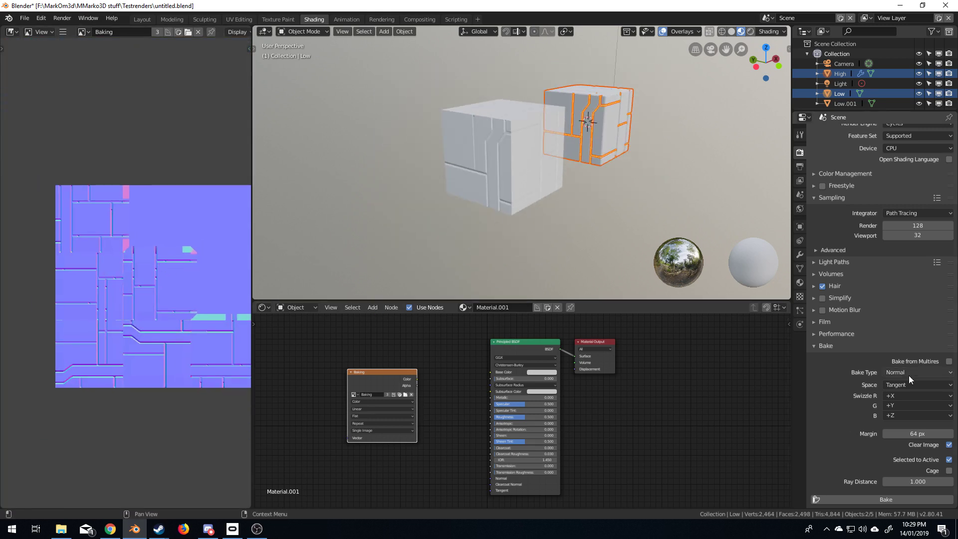
Switch the bake type to Ambient Occlusion and start a bake
{"action": "left_click", "coordinate": [912, 375]}
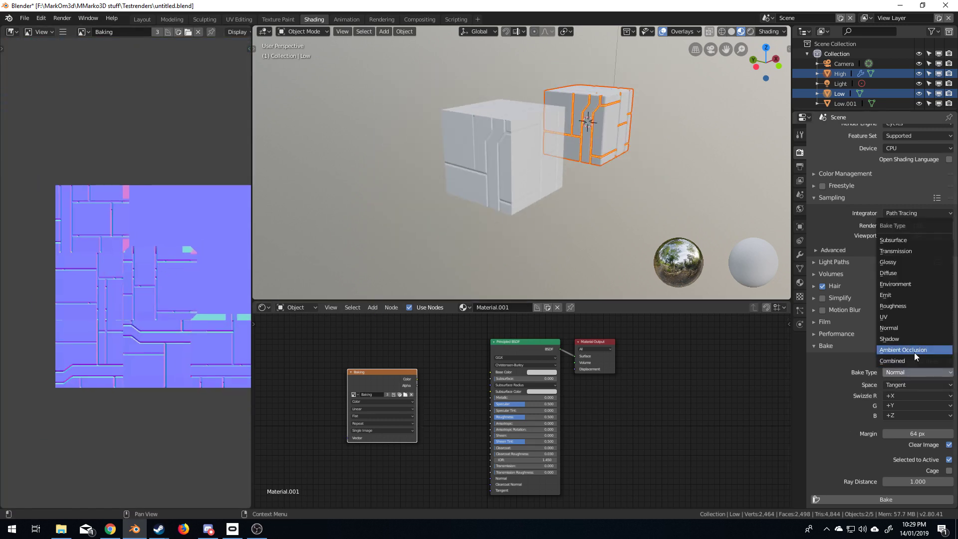
{"action": "left_click", "coordinate": [915, 352]}
{"action": "left_click", "coordinate": [895, 470]}
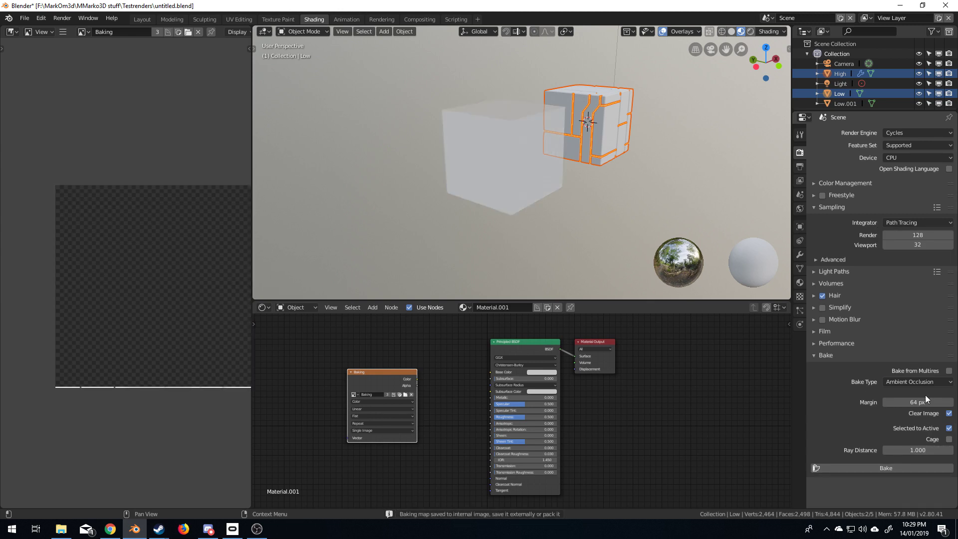
Select High, then Low as active target, and bake the ambient occlusion map onto Low
{"action": "left_click", "coordinate": [846, 73]}
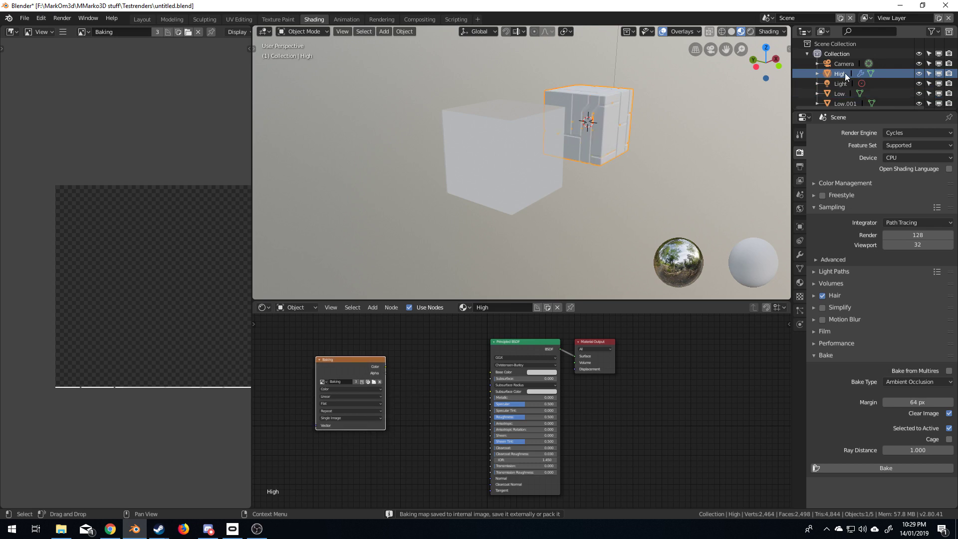
{"action": "left_click", "coordinate": [839, 93], "text": "ctrl"}
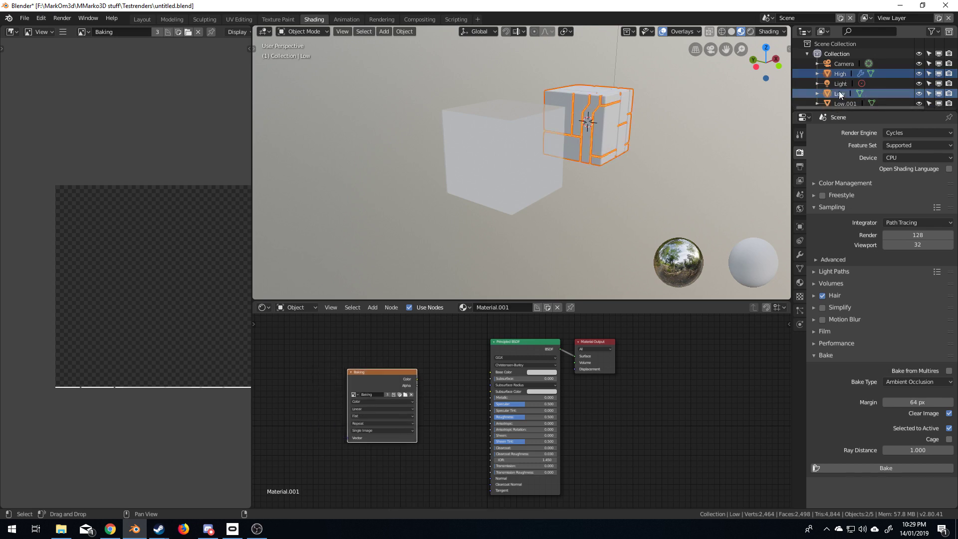
{"action": "left_click", "coordinate": [882, 466]}
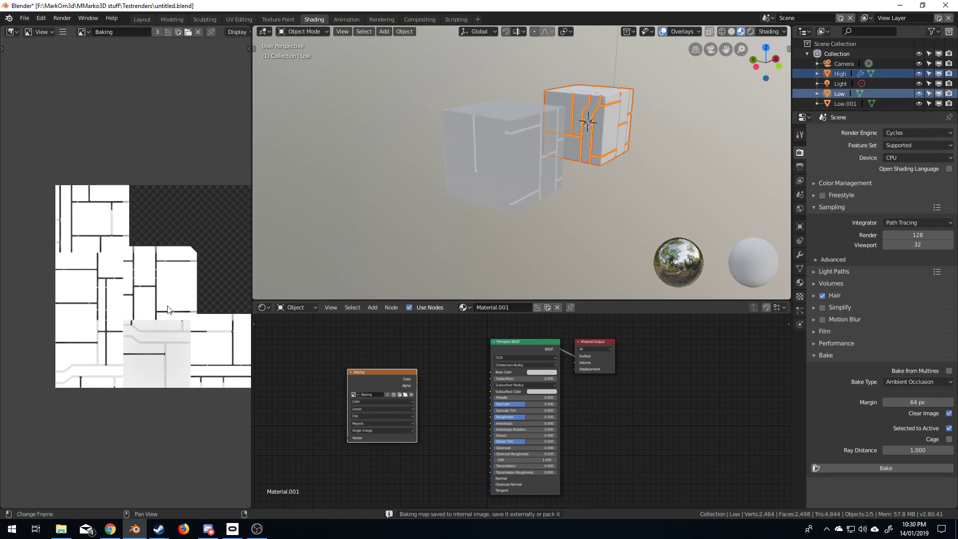
{"action": "middle_click_drag", "start_coordinate": [67, 291], "coordinate": [47, 309]}
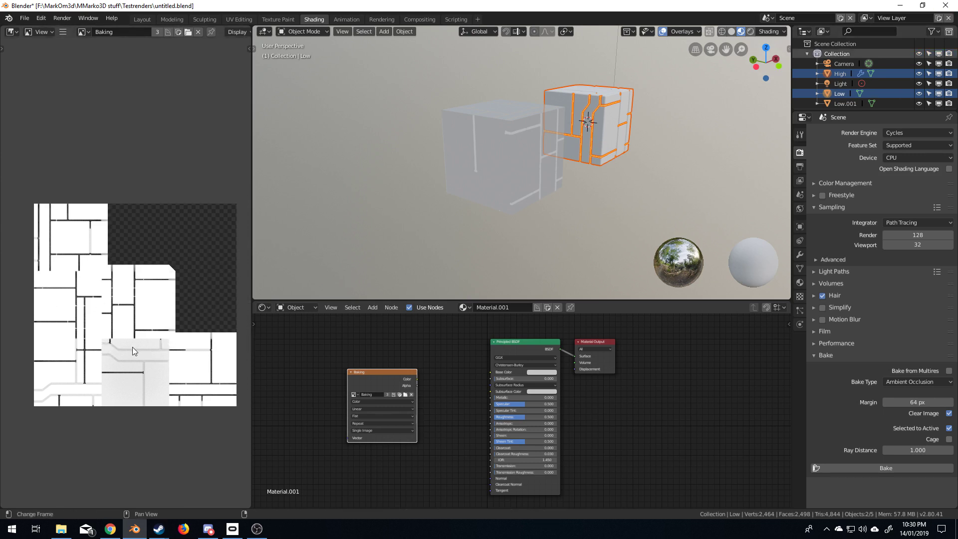
Check the Light's data properties, then orbit and select the duplicate cube Low.001
{"action": "left_click", "coordinate": [840, 83]}
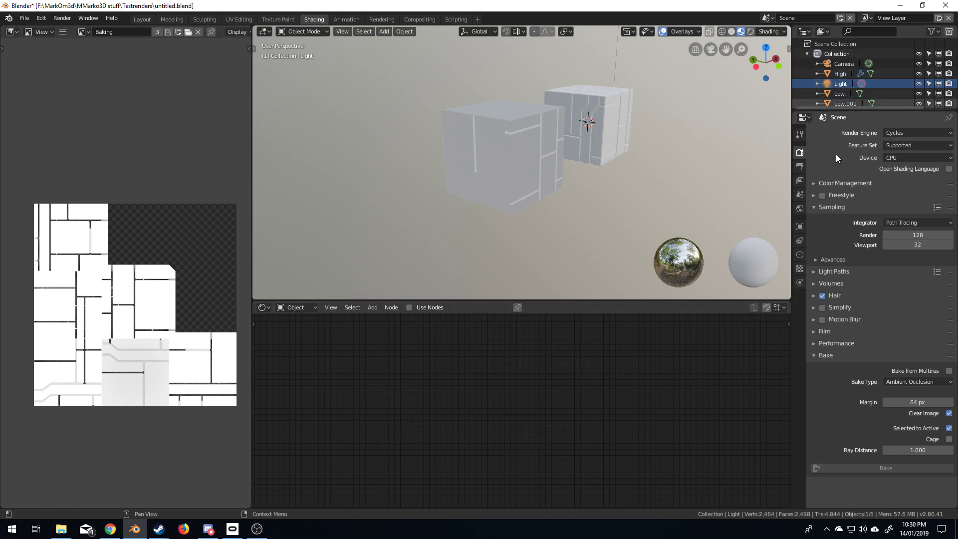
{"action": "left_click", "coordinate": [800, 255]}
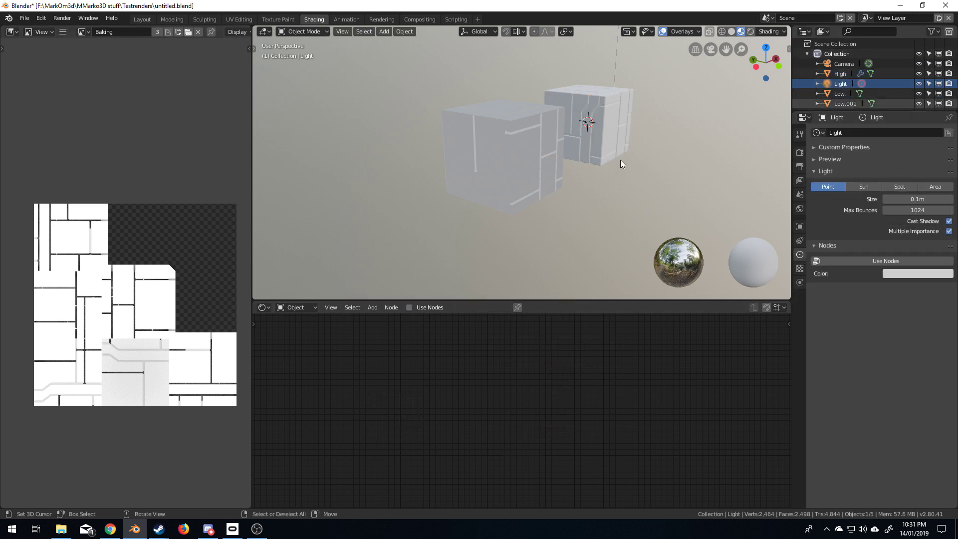
{"action": "middle_click_drag", "start_coordinate": [621, 160], "coordinate": [700, 38]}
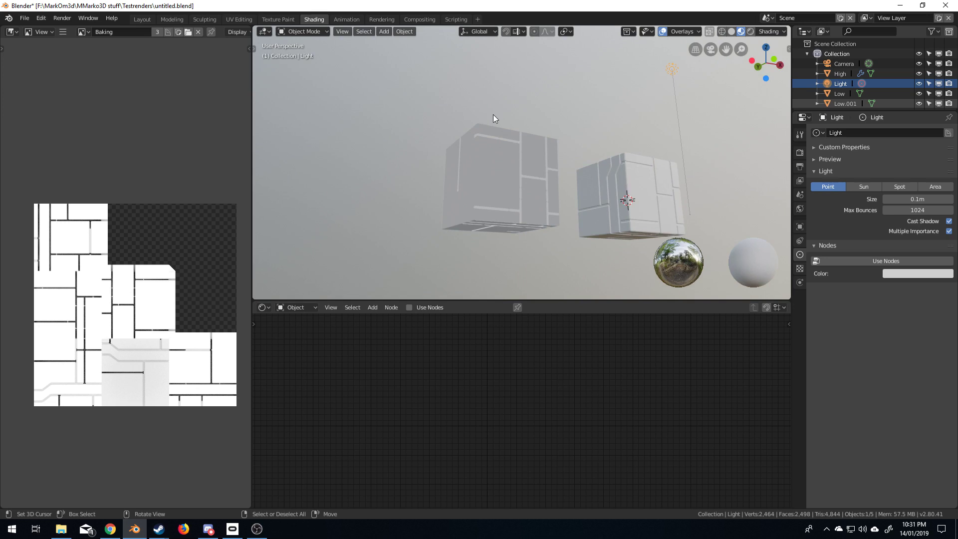
{"action": "middle_click_drag", "start_coordinate": [489, 134], "coordinate": [545, 149]}
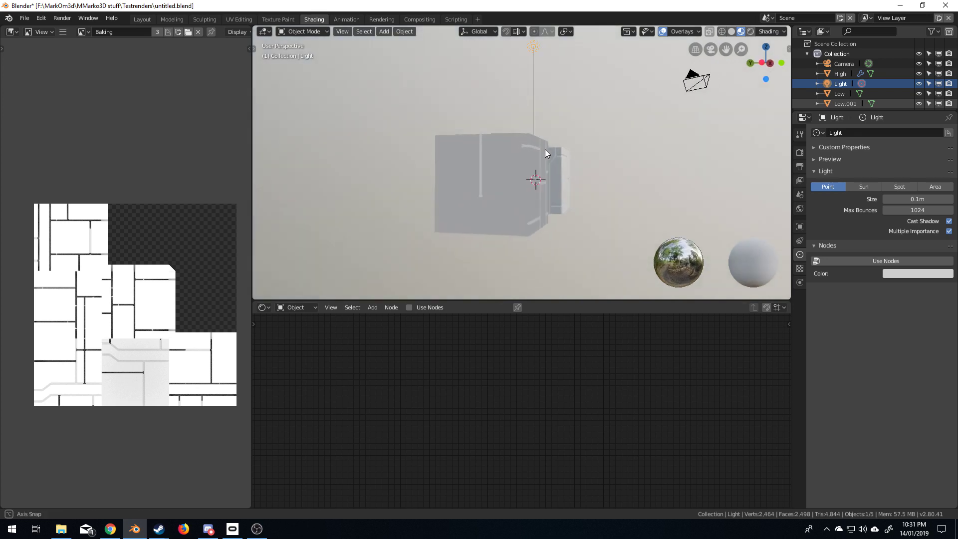
{"action": "left_click", "coordinate": [523, 194]}
{"action": "middle_click_drag", "start_coordinate": [522, 194], "coordinate": [491, 213]}
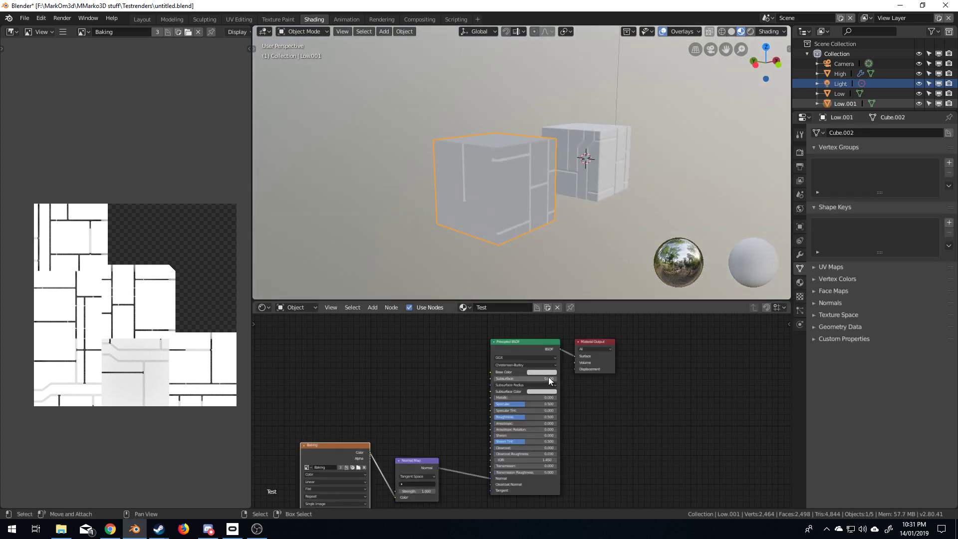
Delete the Normal Map node and connect the Baking image Color to Principled BSDF Base Color
{"action": "middle_click_drag", "start_coordinate": [396, 449], "coordinate": [370, 421]}
{"action": "left_click", "coordinate": [404, 406]}
{"action": "key", "text": "x"}
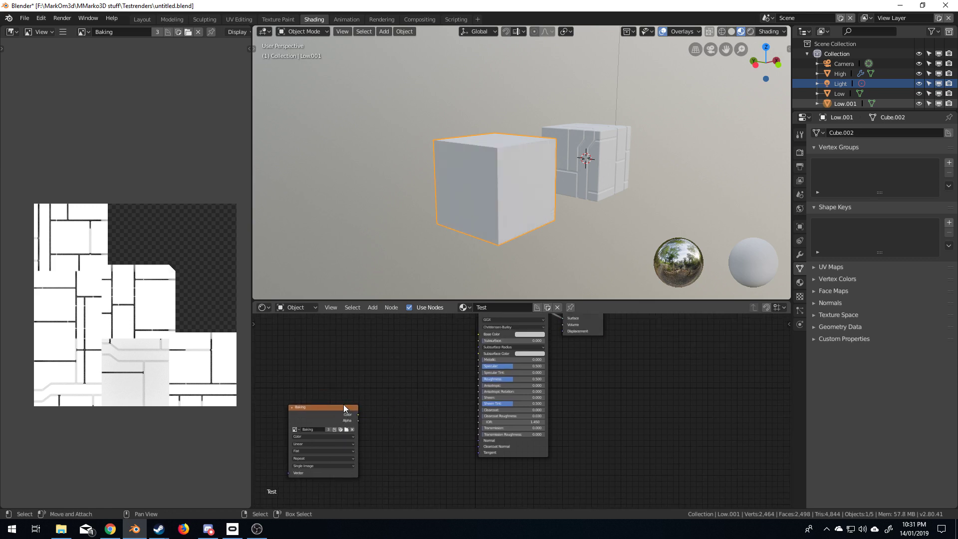
{"action": "left_click_drag", "start_coordinate": [355, 410], "coordinate": [480, 335]}
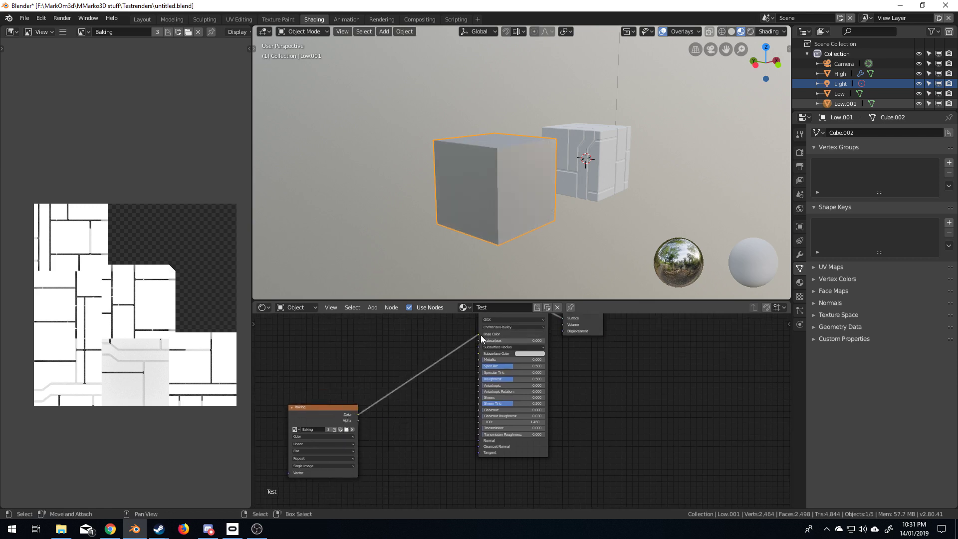
Inspect the AO-shaded cube up close and rearrange the Baking and Principled BSDF nodes
{"action": "middle_click_drag", "start_coordinate": [483, 206], "coordinate": [419, 238]}
{"action": "scroll", "coordinate": [512, 209], "scroll_direction": "up", "scroll_amount": 3}
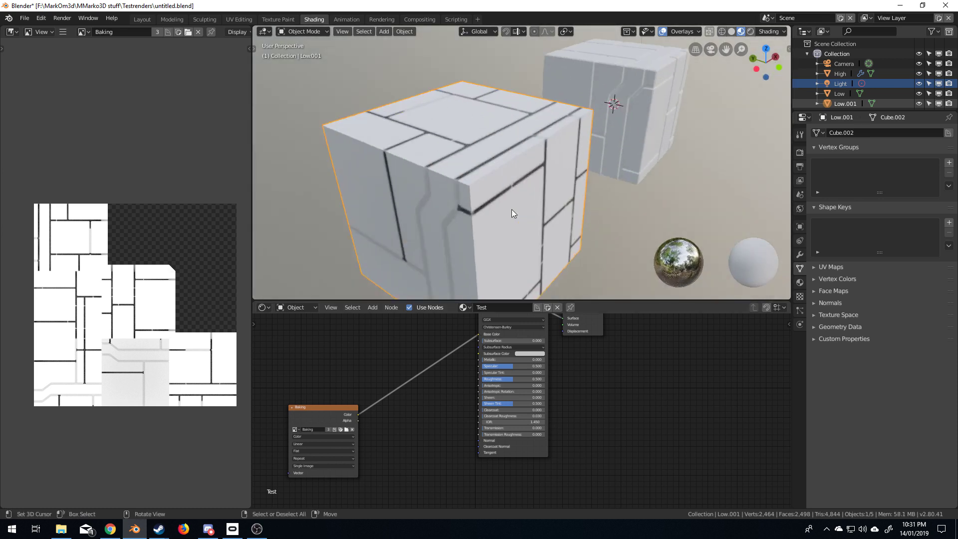
{"action": "middle_click_drag", "start_coordinate": [511, 209], "coordinate": [479, 224]}
{"action": "left_click_drag", "start_coordinate": [336, 406], "coordinate": [343, 327]}
{"action": "middle_click_drag", "start_coordinate": [434, 318], "coordinate": [425, 376]}
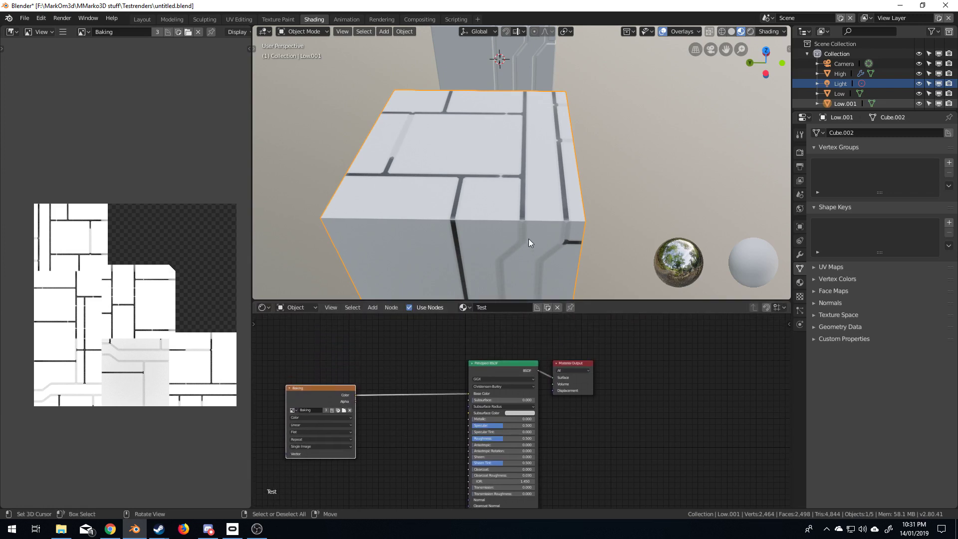
{"action": "scroll", "coordinate": [529, 239], "scroll_direction": "down", "scroll_amount": 5}
{"action": "mouse_move", "coordinate": [526, 241]}
{"action": "middle_mouse_down"}
{"action": "mouse_move", "coordinate": [454, 242]}
{"action": "mouse_move", "coordinate": [561, 204]}
{"action": "mouse_move", "coordinate": [516, 227]}
{"action": "middle_mouse_up"}
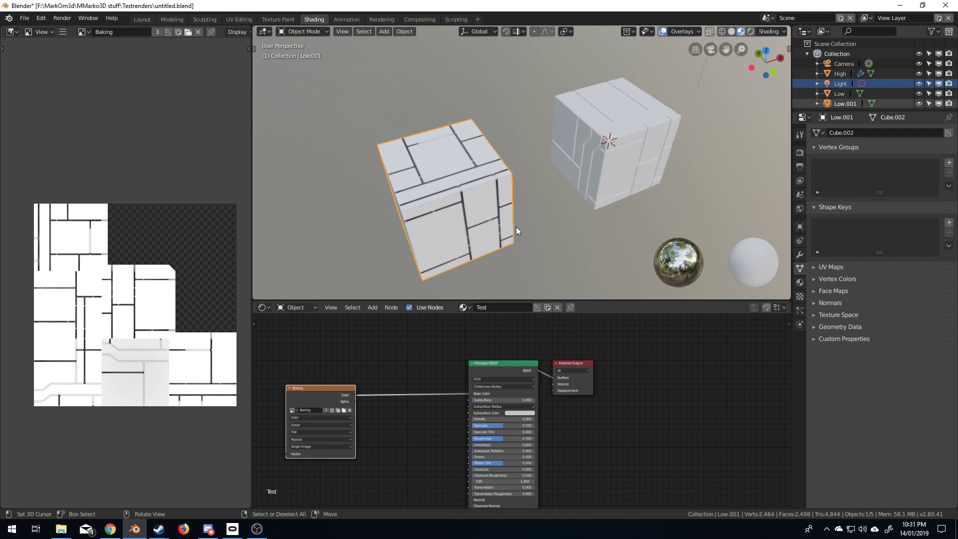